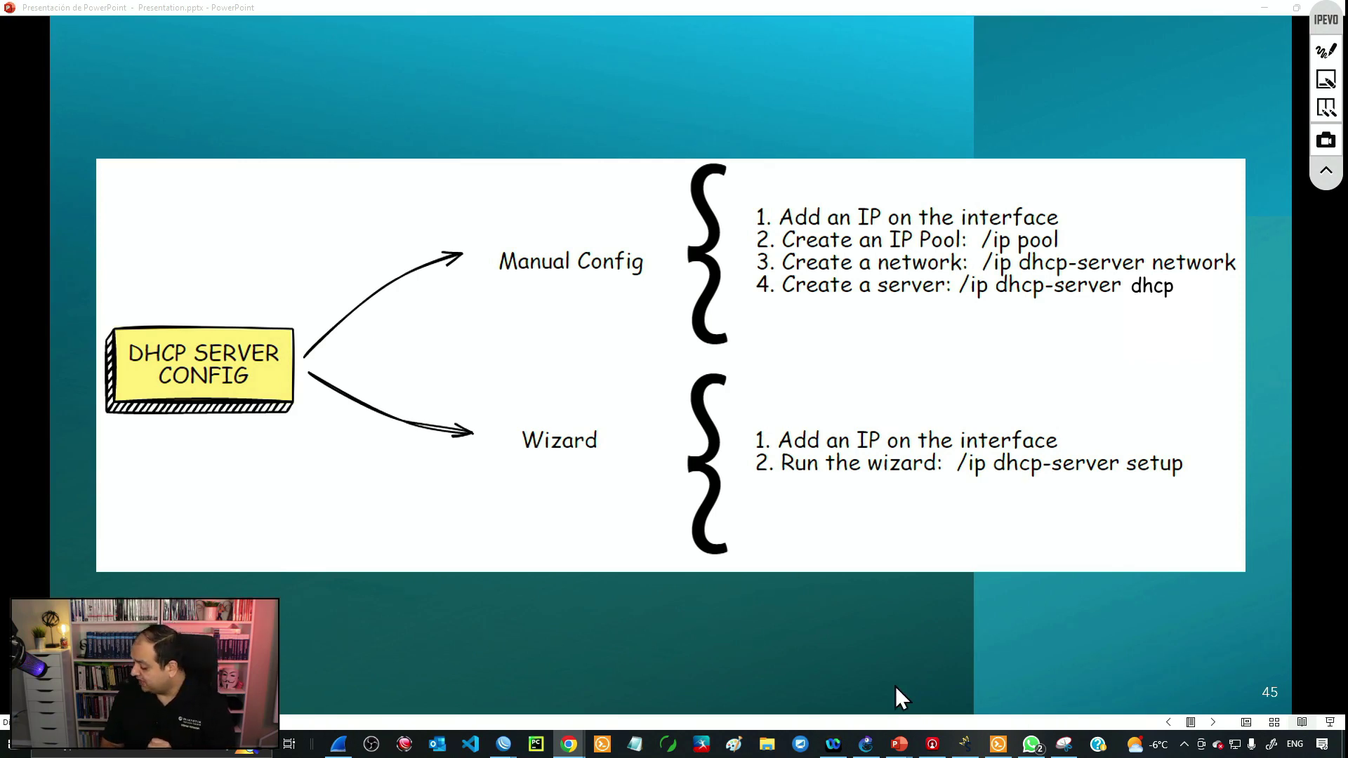
# - Switch from the PowerPoint slideshow to the 4.1-DHCP GNS3 project
pyautogui.click(868, 749)
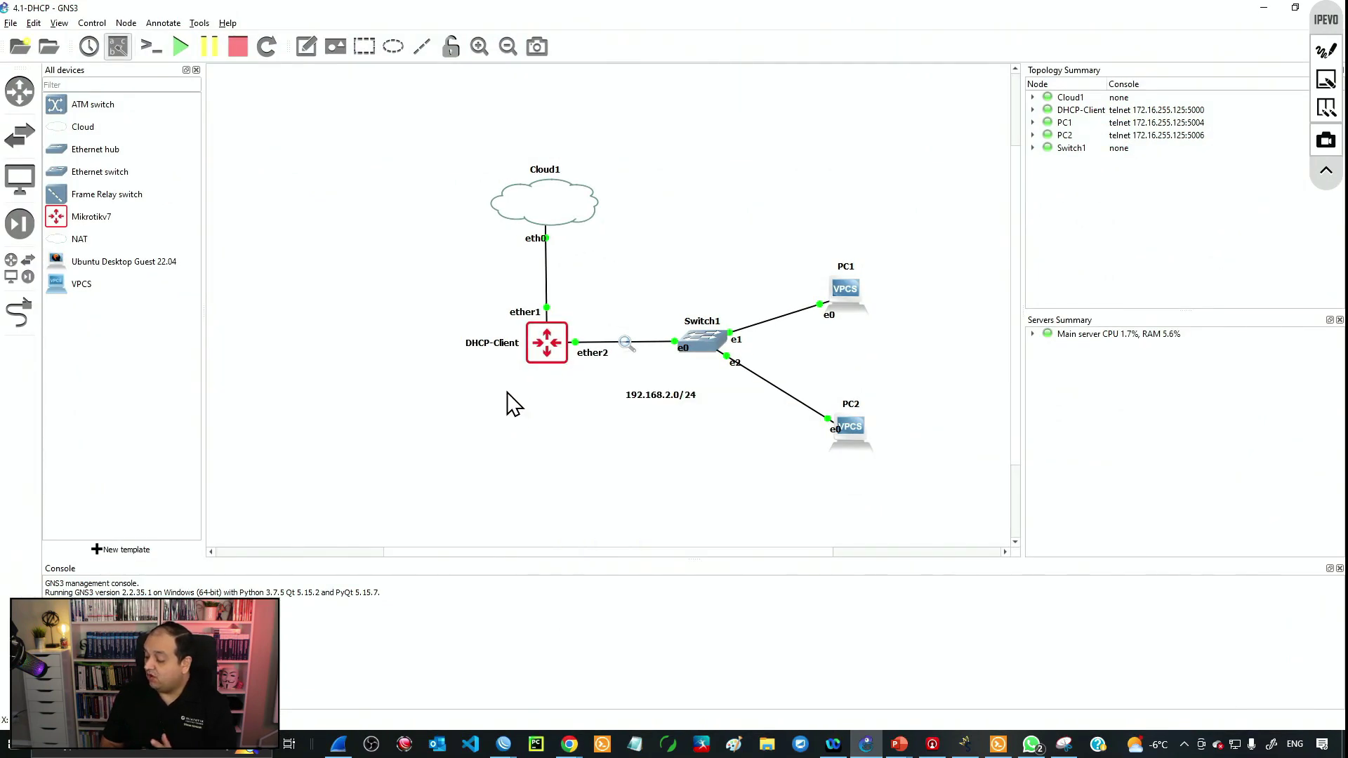
# - Add Switch2 and cable its Ethernet0 to the DHCP-Client router's ether3
pyautogui.moveTo(100, 171); pyautogui.dragTo(489, 446)
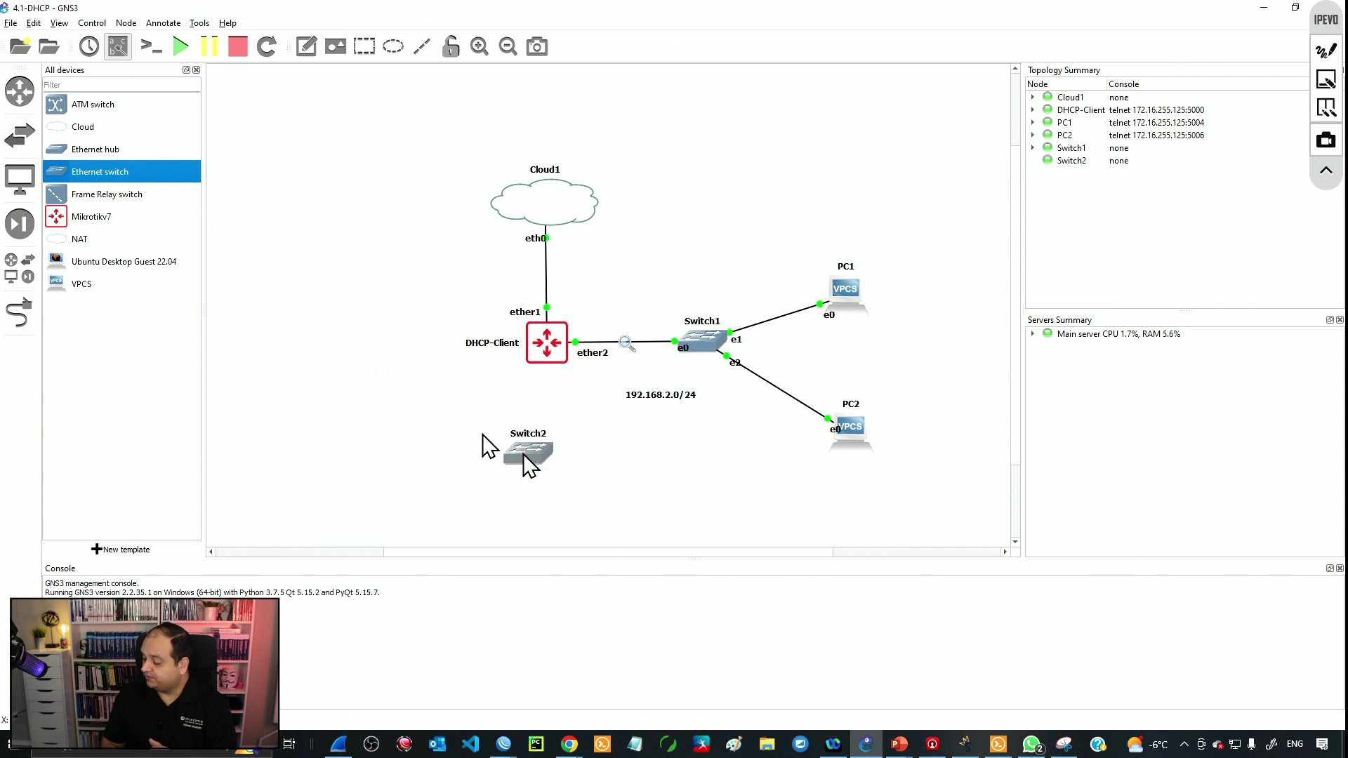
pyautogui.click(19, 313)
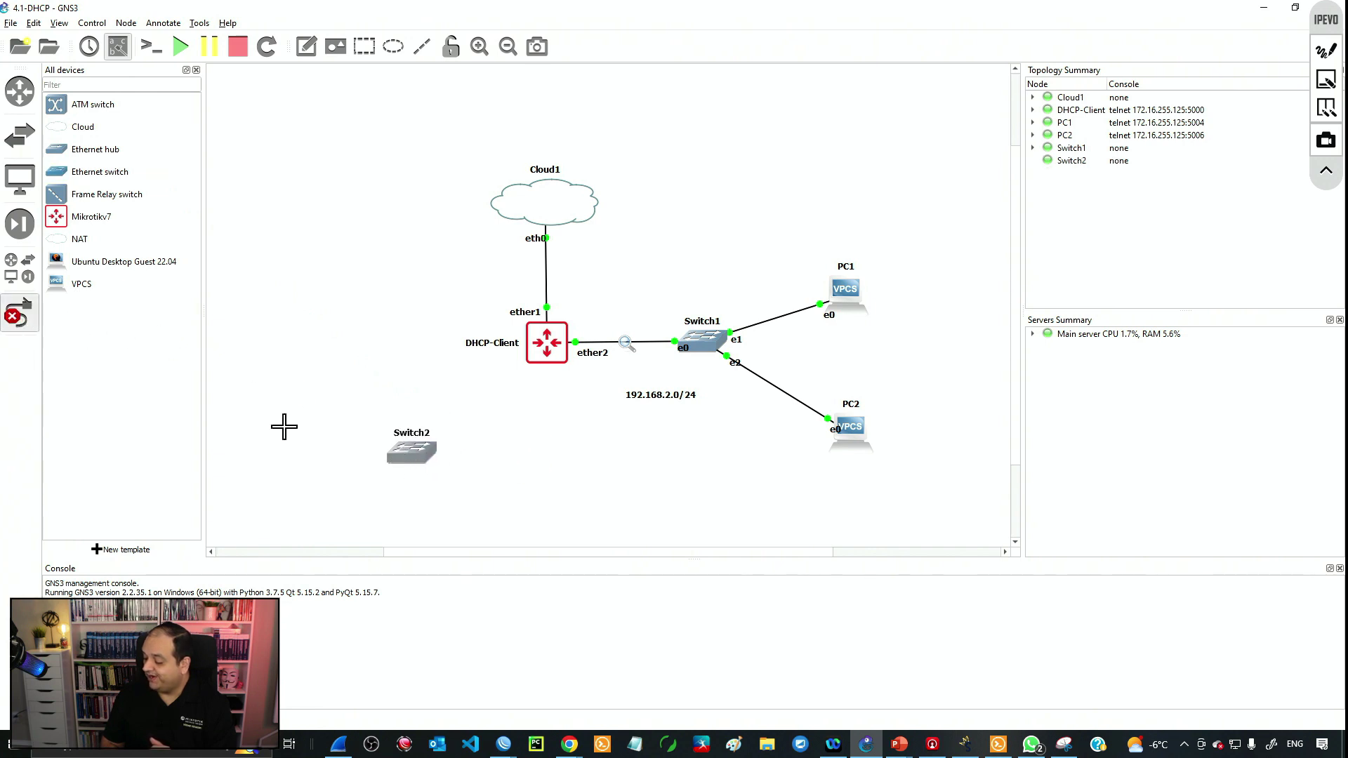
pyautogui.click(417, 448)
pyautogui.click(466, 471)
pyautogui.click(534, 337)
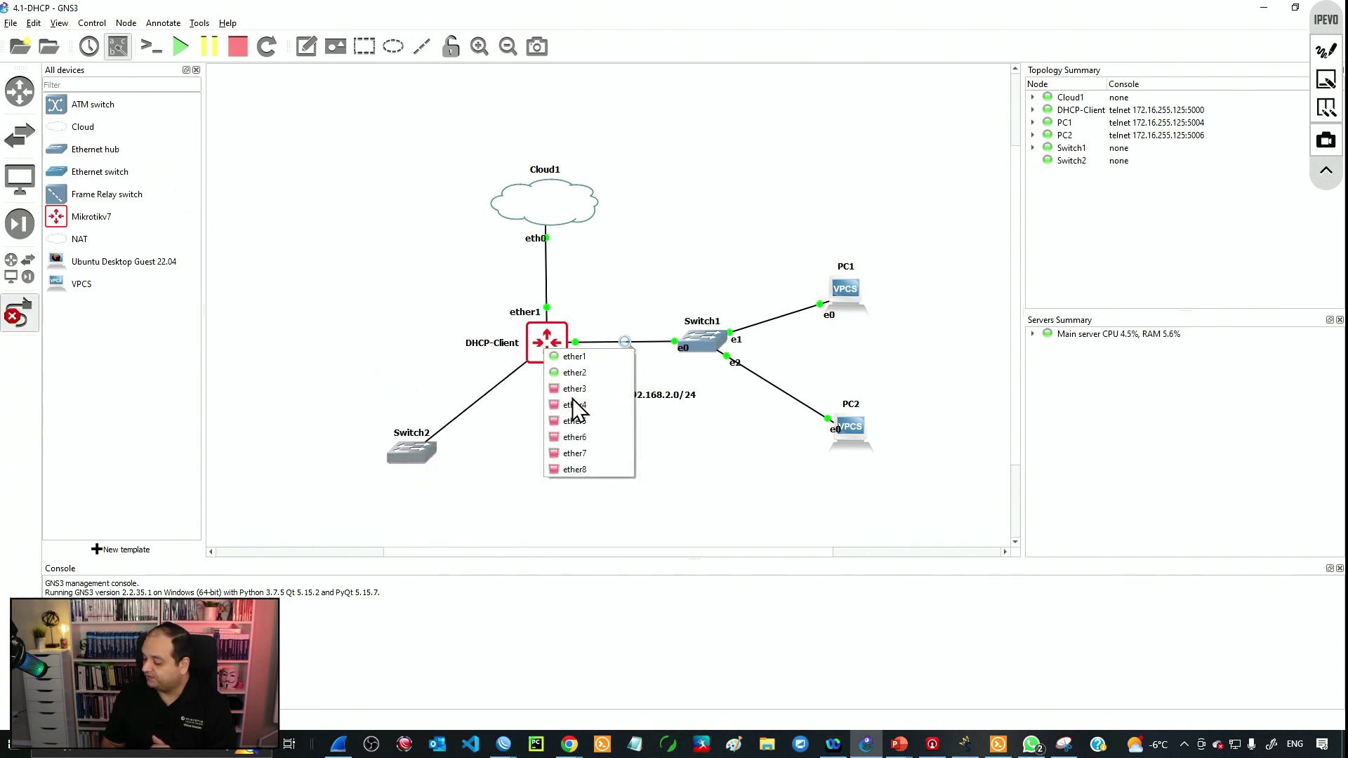
pyautogui.click(577, 384)
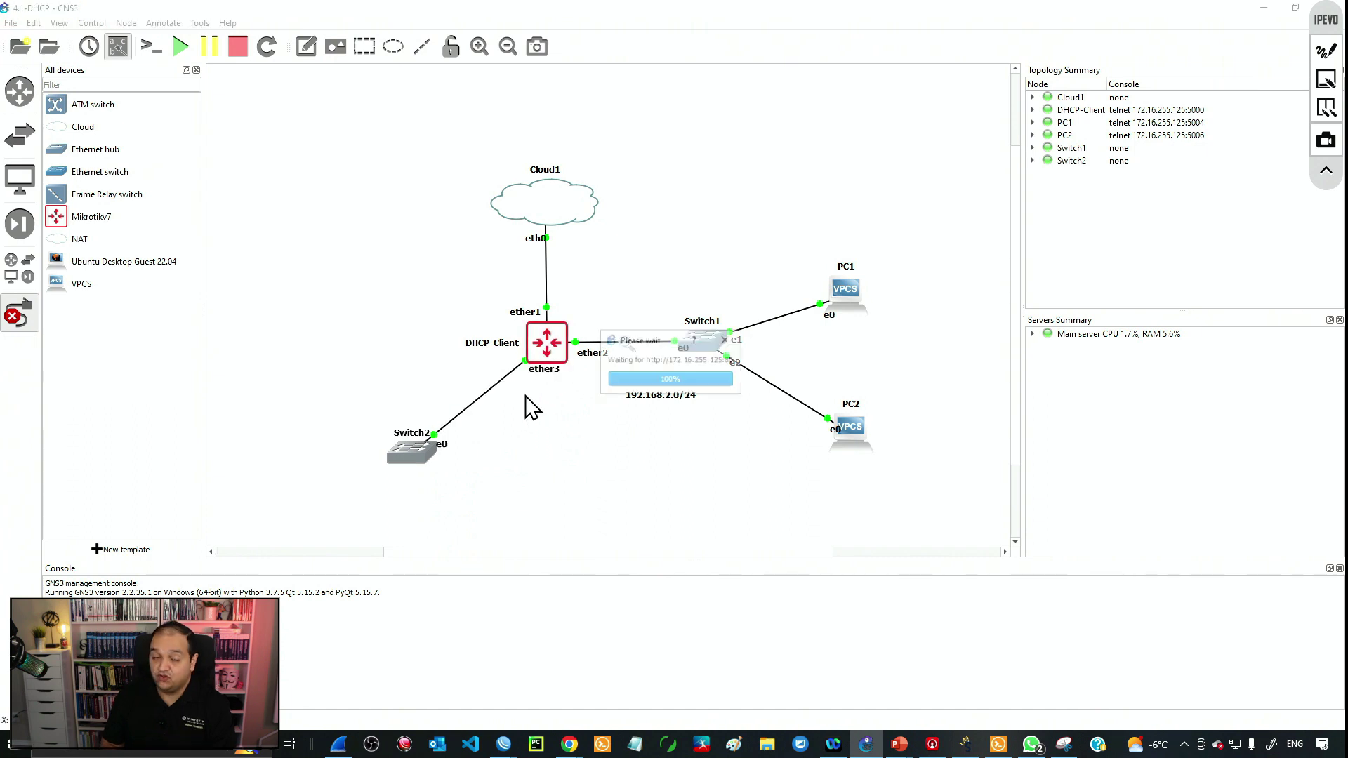
pyautogui.click(25, 313)
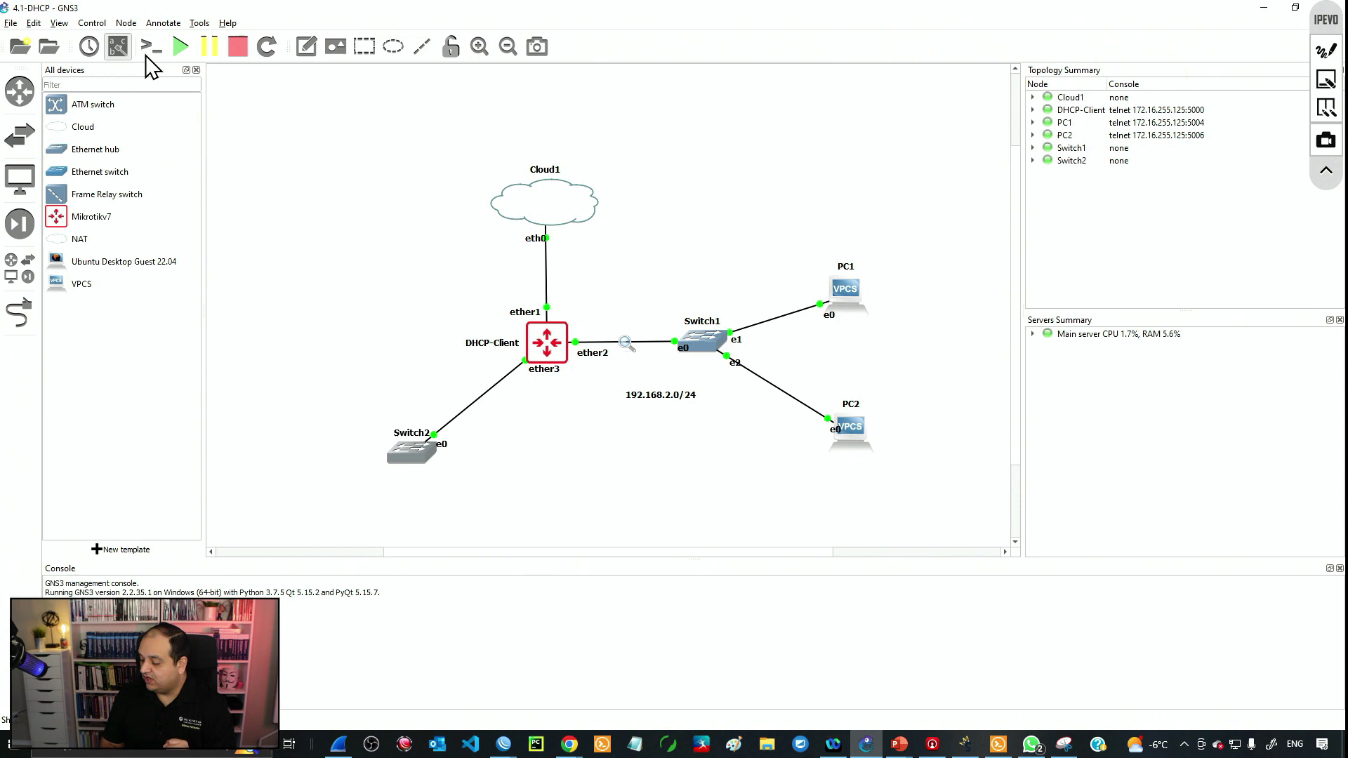
# - Label the new link 192.168.3.0/24 and place VPCS PC3 left of Switch2
pyautogui.click(306, 46)
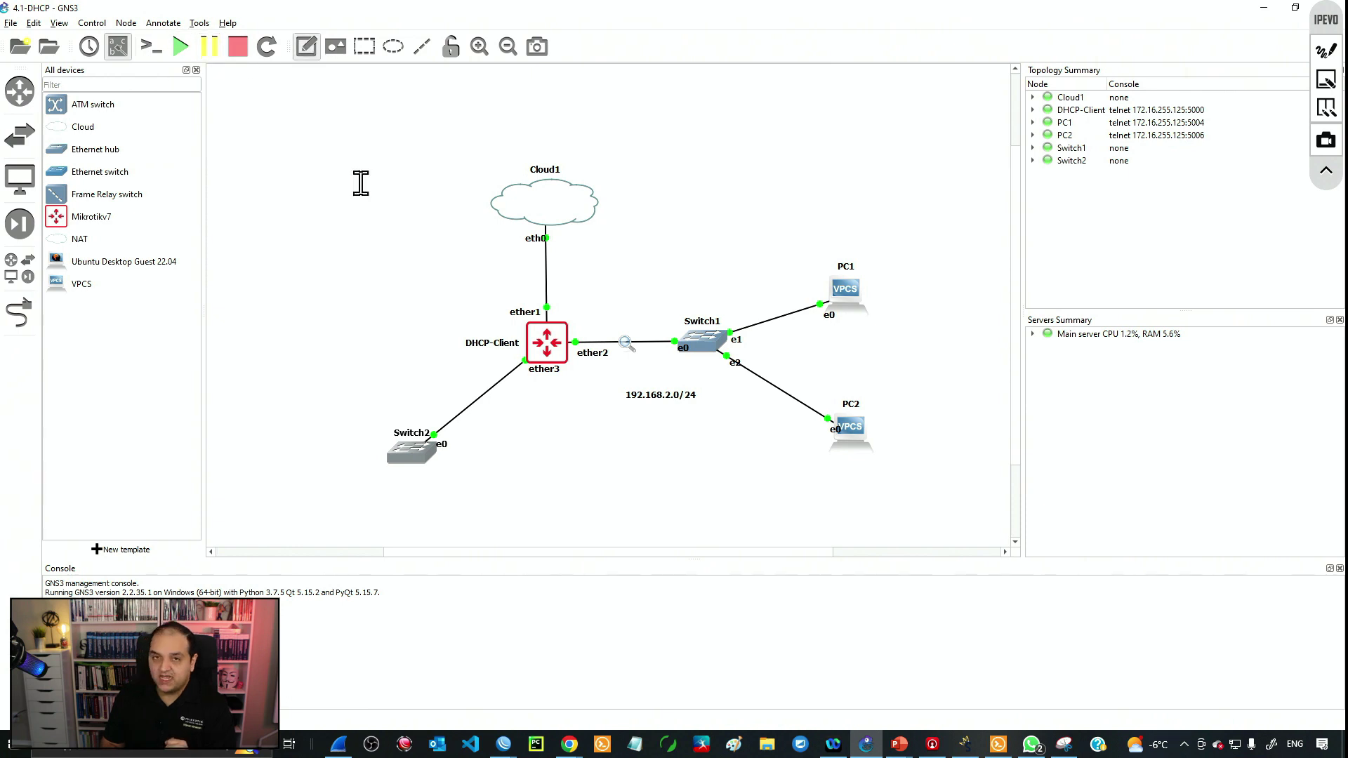
pyautogui.click(488, 420)
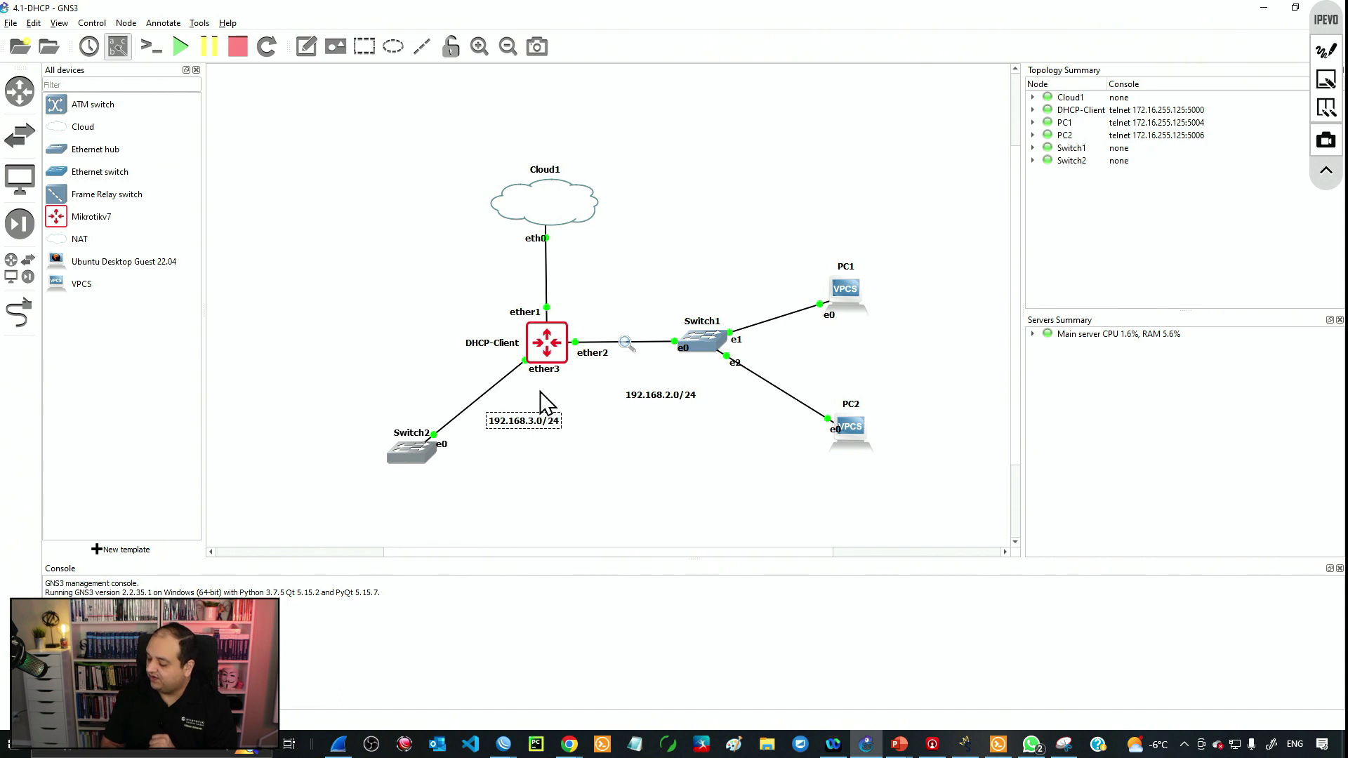
pyautogui.moveTo(536, 421); pyautogui.dragTo(526, 415)
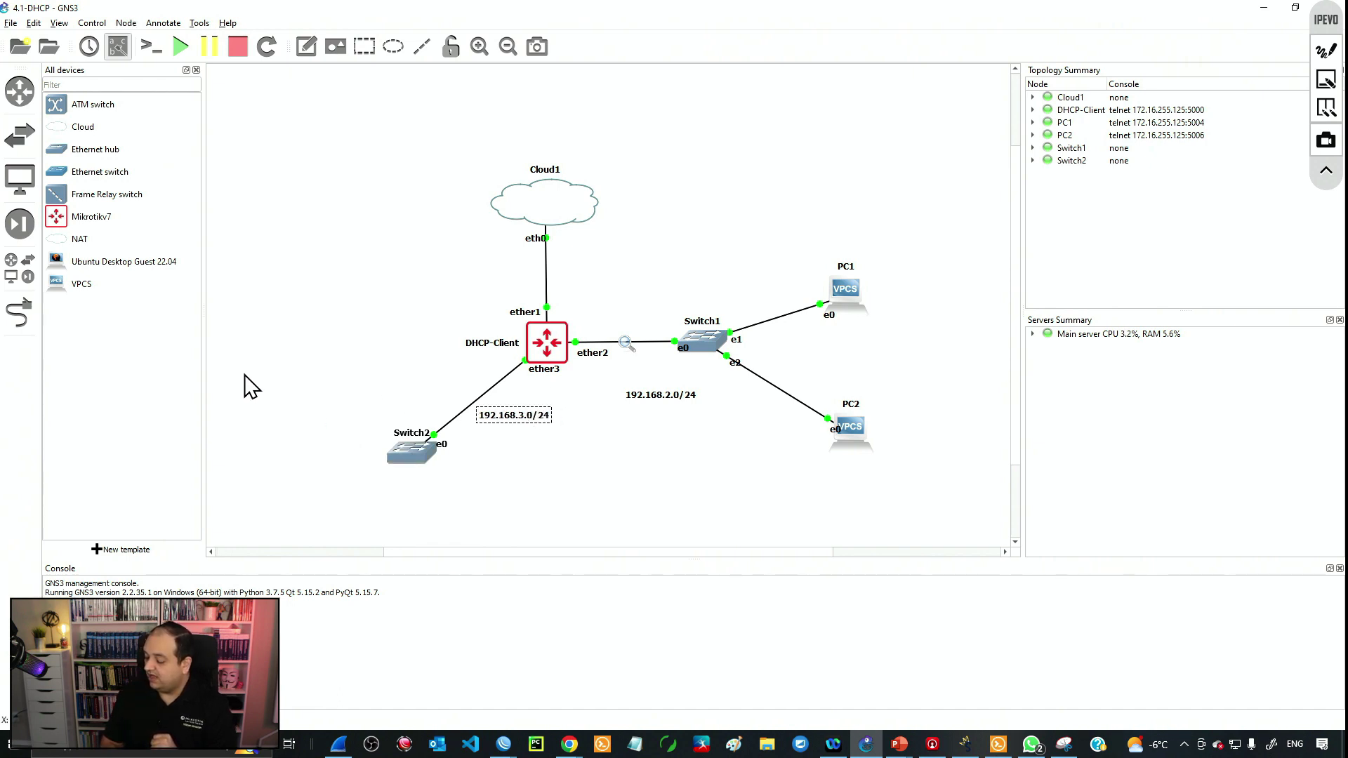
pyautogui.moveTo(87, 288); pyautogui.dragTo(295, 506)
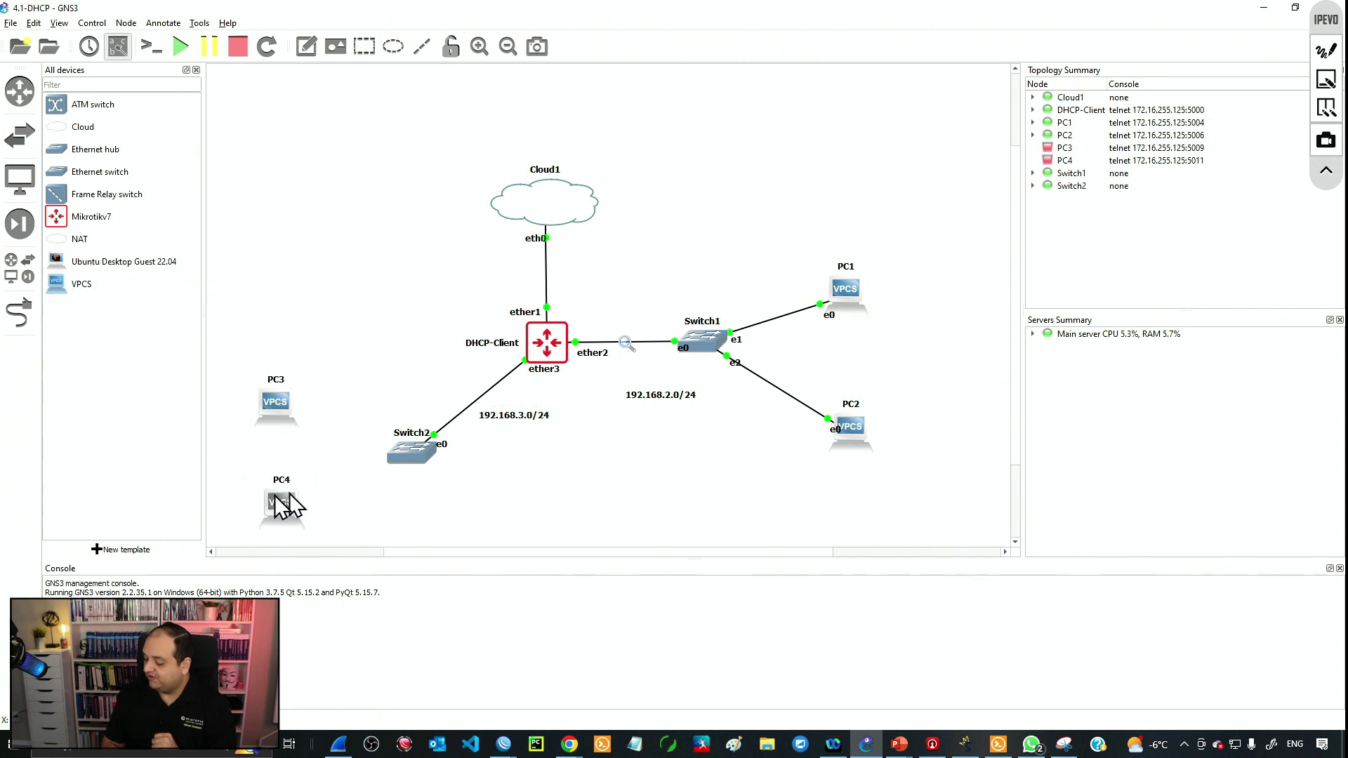
# - Cable PC3 Ethernet0 to Switch2 Ethernet1 and PC4 Ethernet0 to Switch2 Ethernet2
pyautogui.click(18, 313)
pyautogui.click(276, 402)
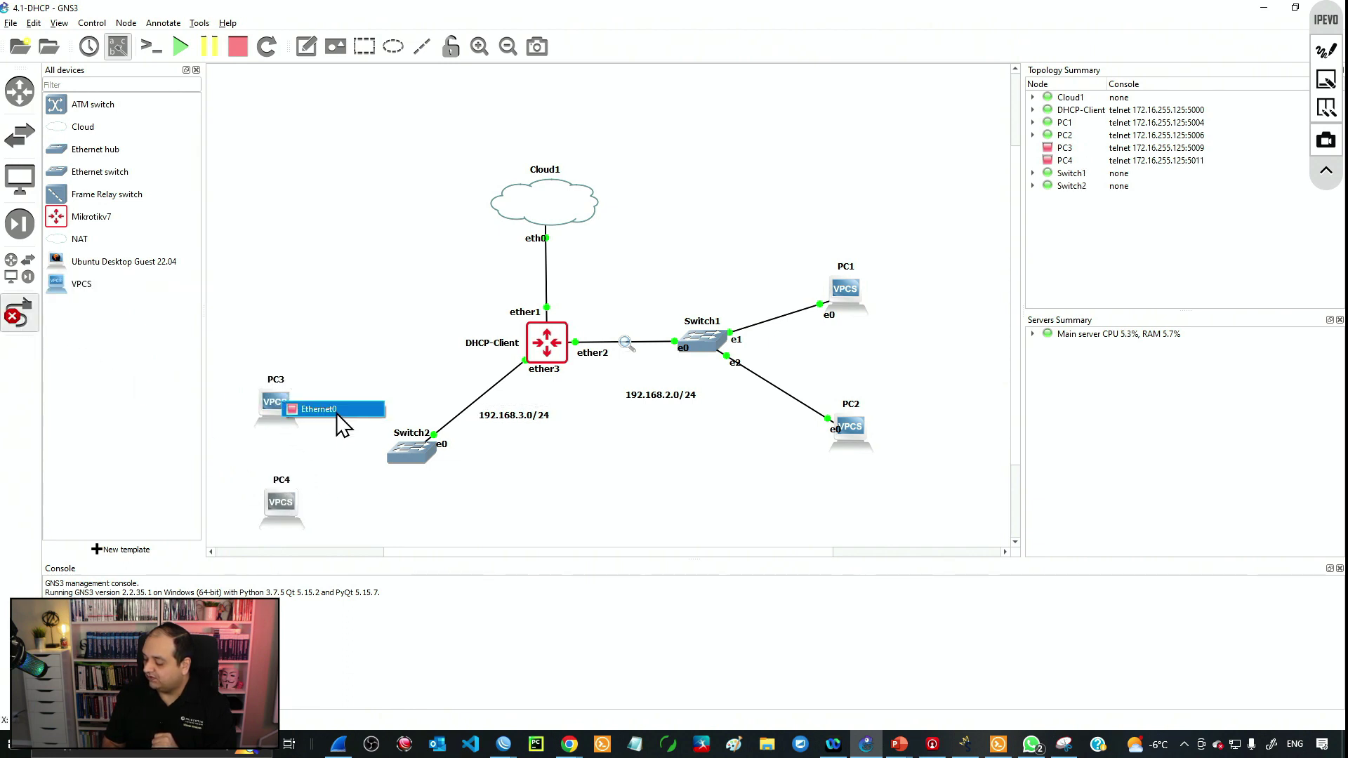
pyautogui.click(336, 413)
pyautogui.click(405, 453)
pyautogui.click(460, 477)
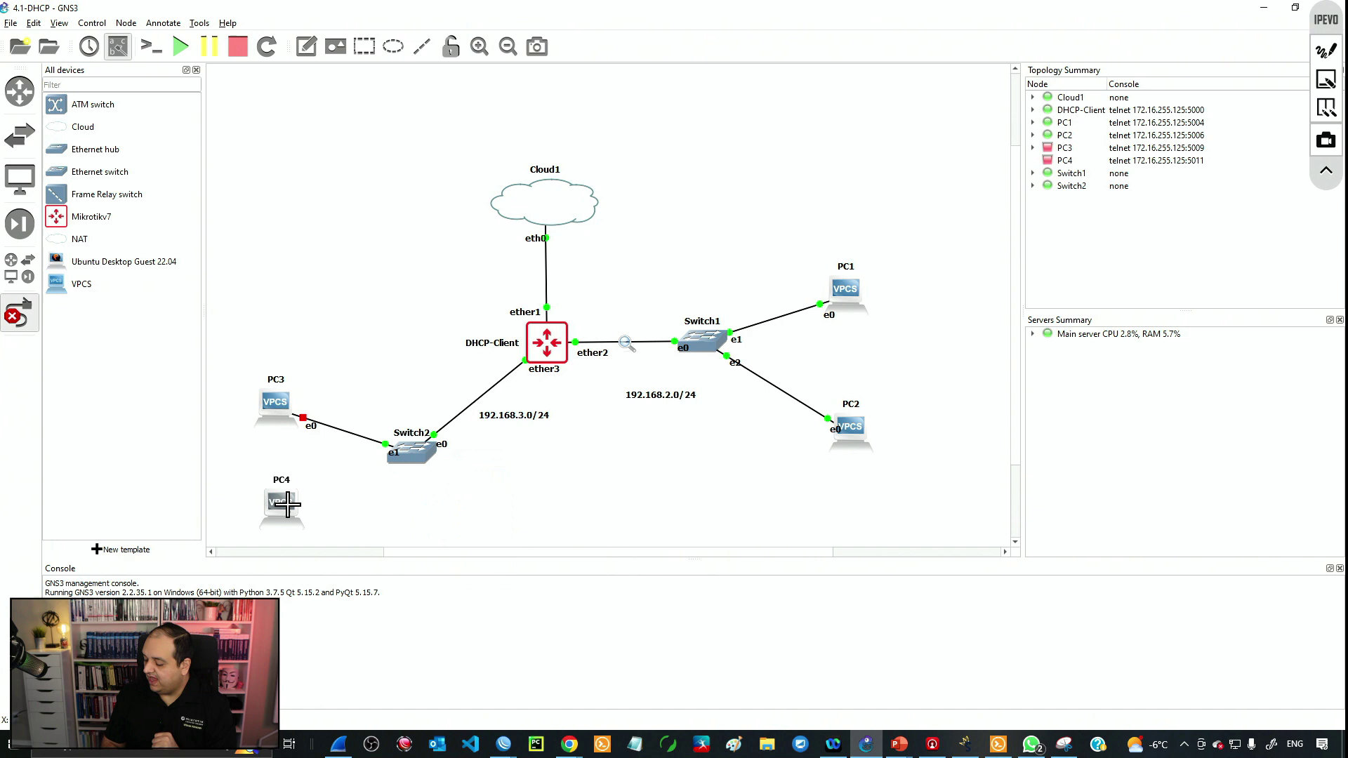
pyautogui.click(288, 504)
pyautogui.click(324, 512)
pyautogui.click(411, 453)
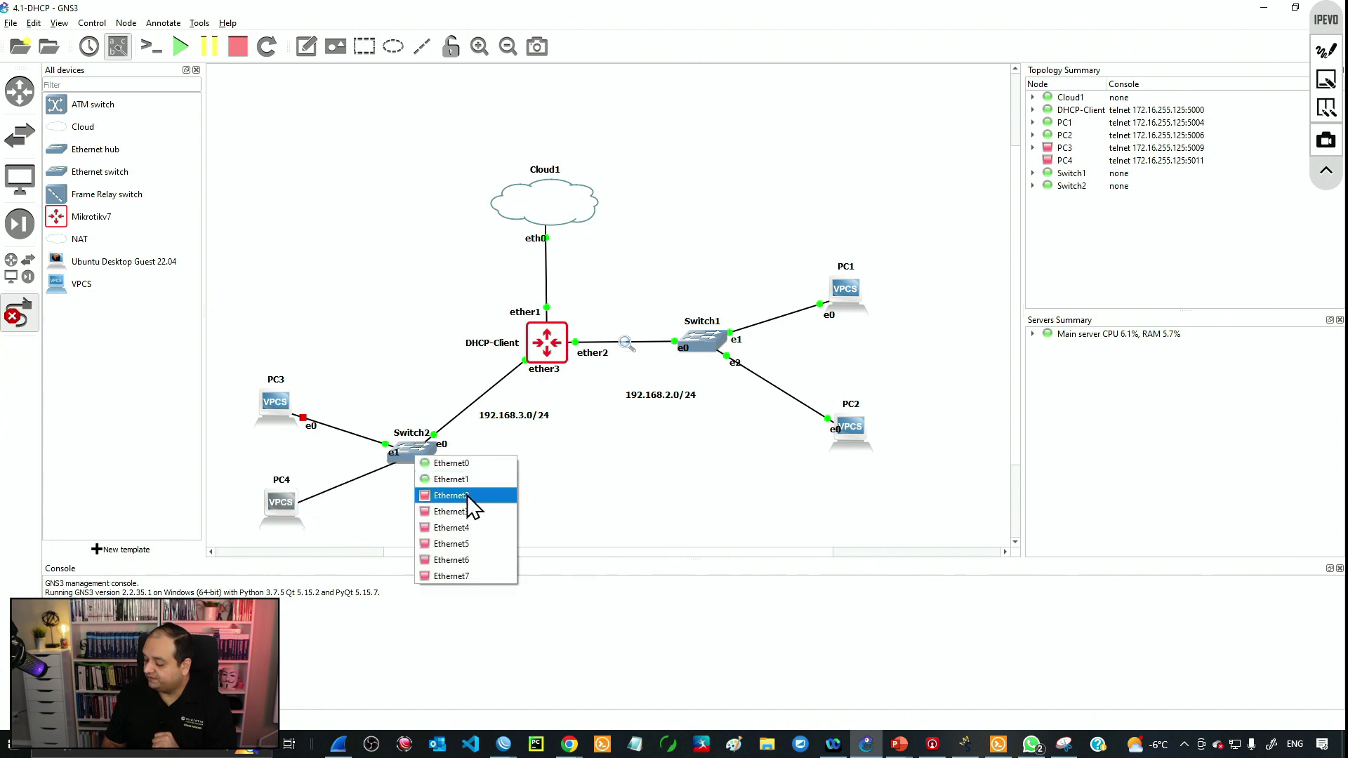
pyautogui.click(434, 488)
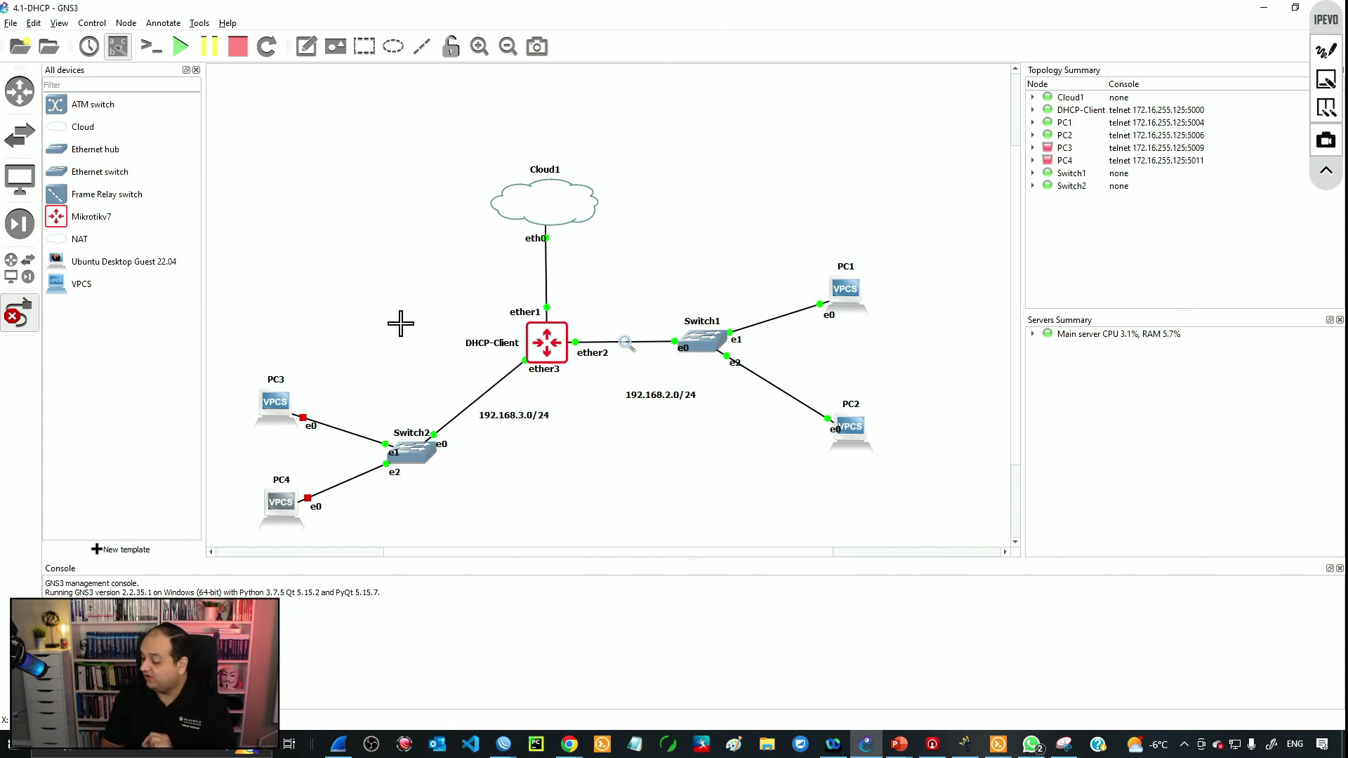
pyautogui.click(28, 315)
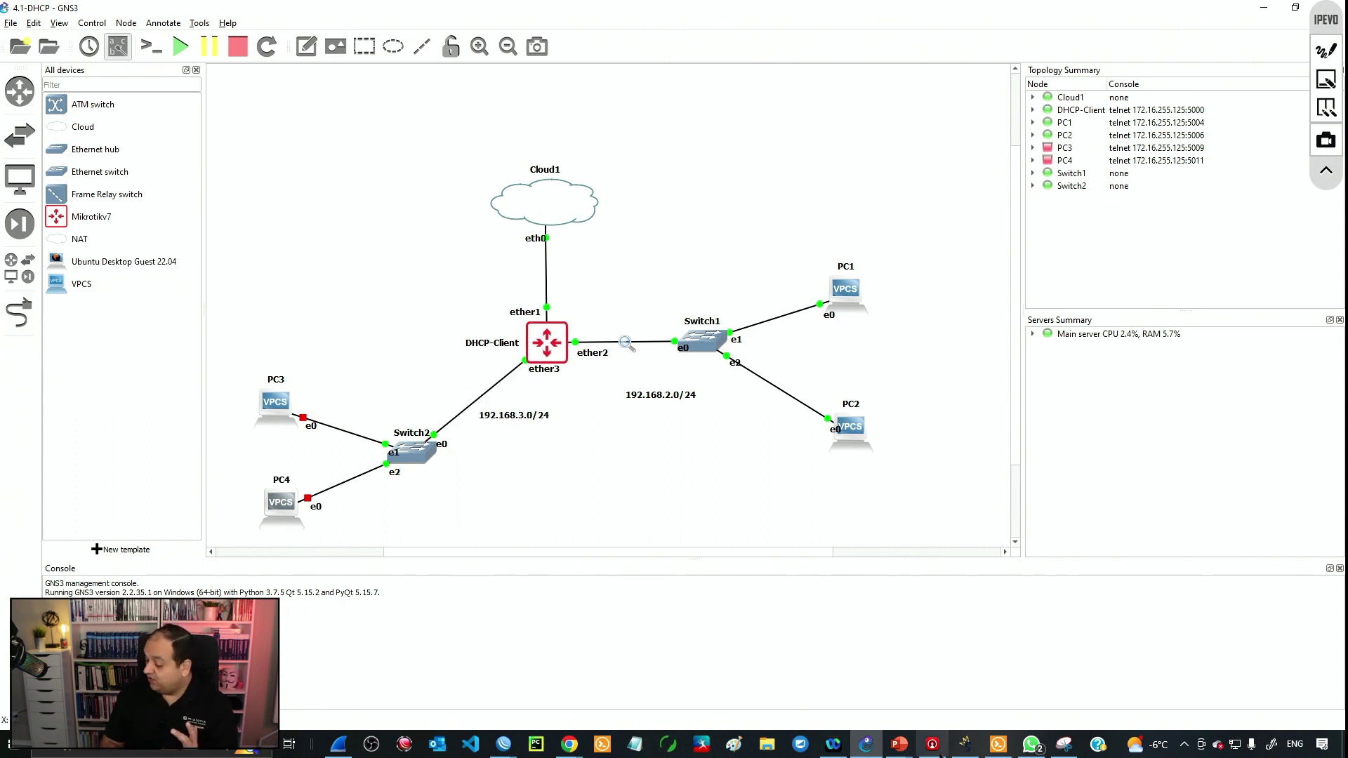
pyautogui.click(866, 746)
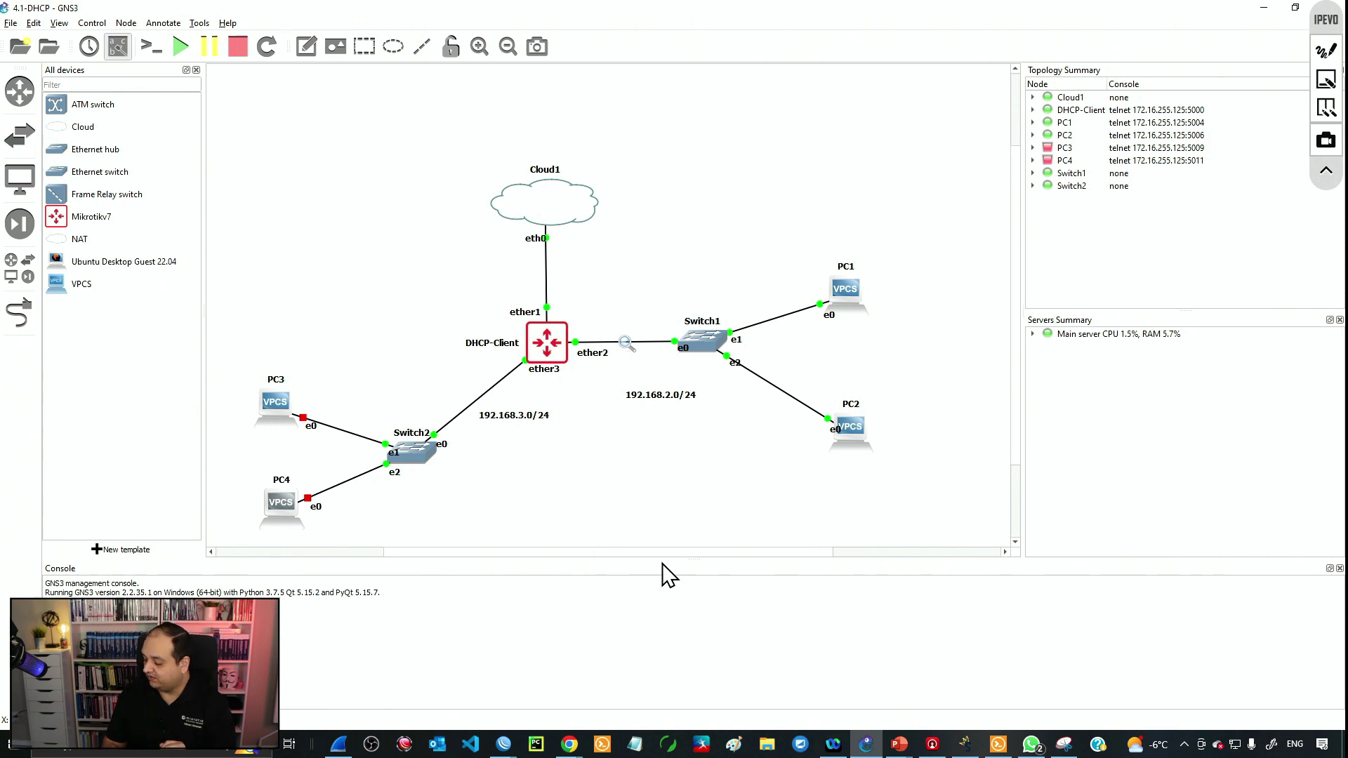
# - Bring up the WinBox router session and its IP address list
pyautogui.moveTo(504, 746)
pyautogui.click(625, 674)
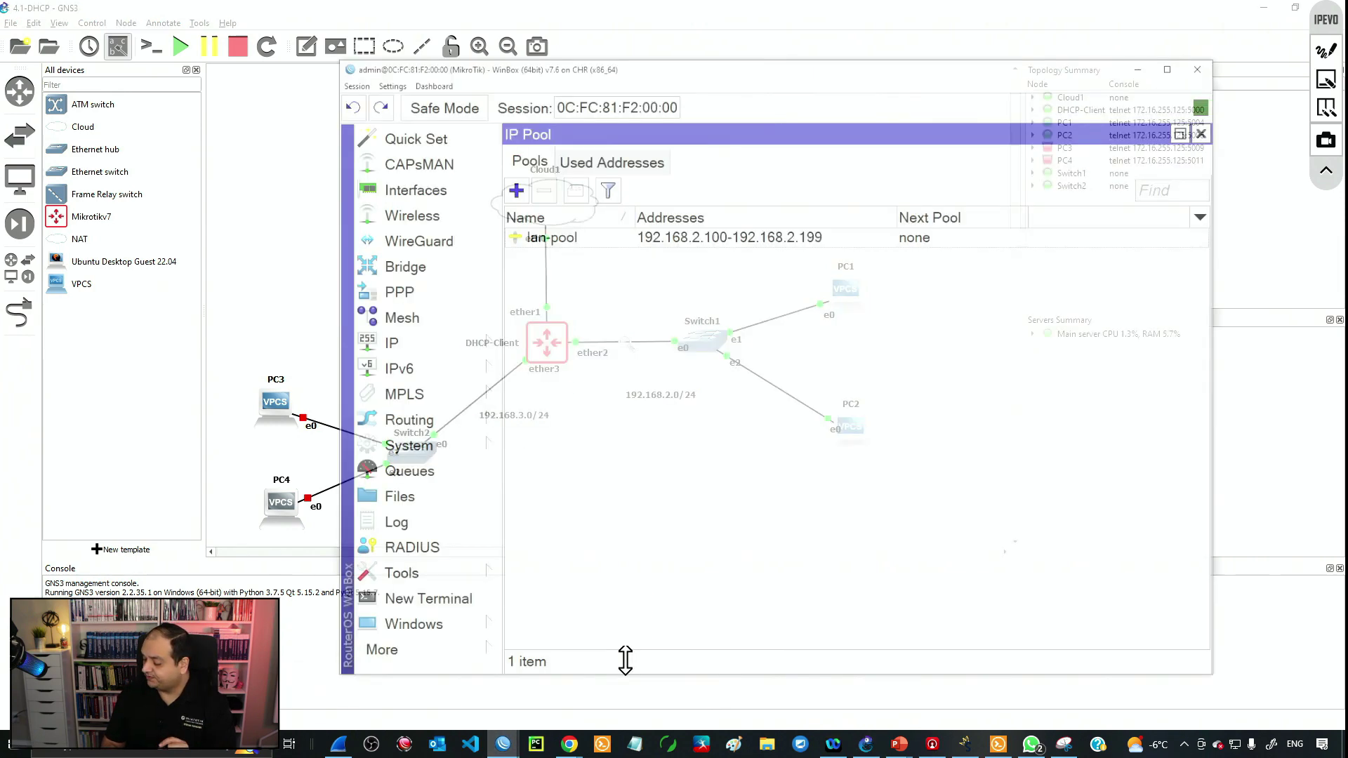
pyautogui.click(487, 310)
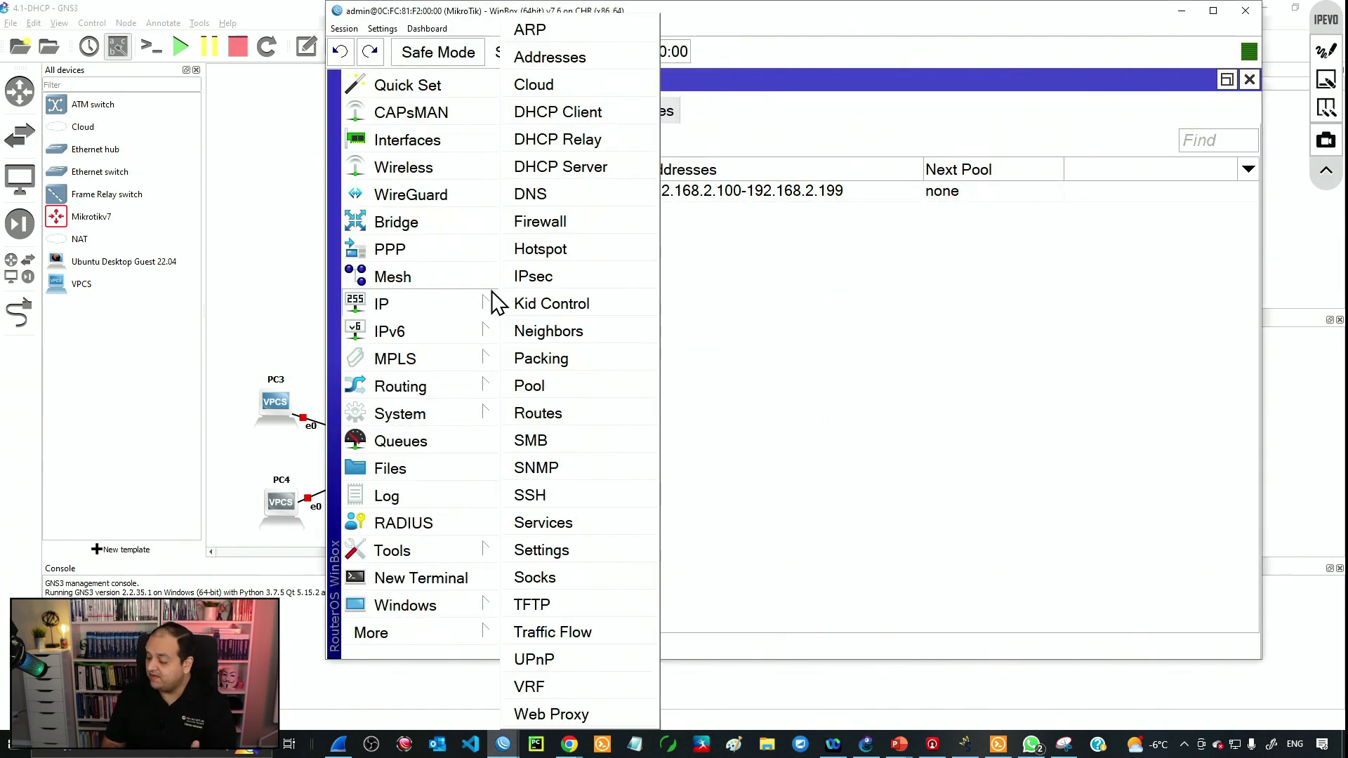
pyautogui.click(550, 62)
pyautogui.moveTo(814, 105); pyautogui.dragTo(594, 101)
# - Add address 192.168.3.1/24 on interface ether3
pyautogui.click(566, 126)
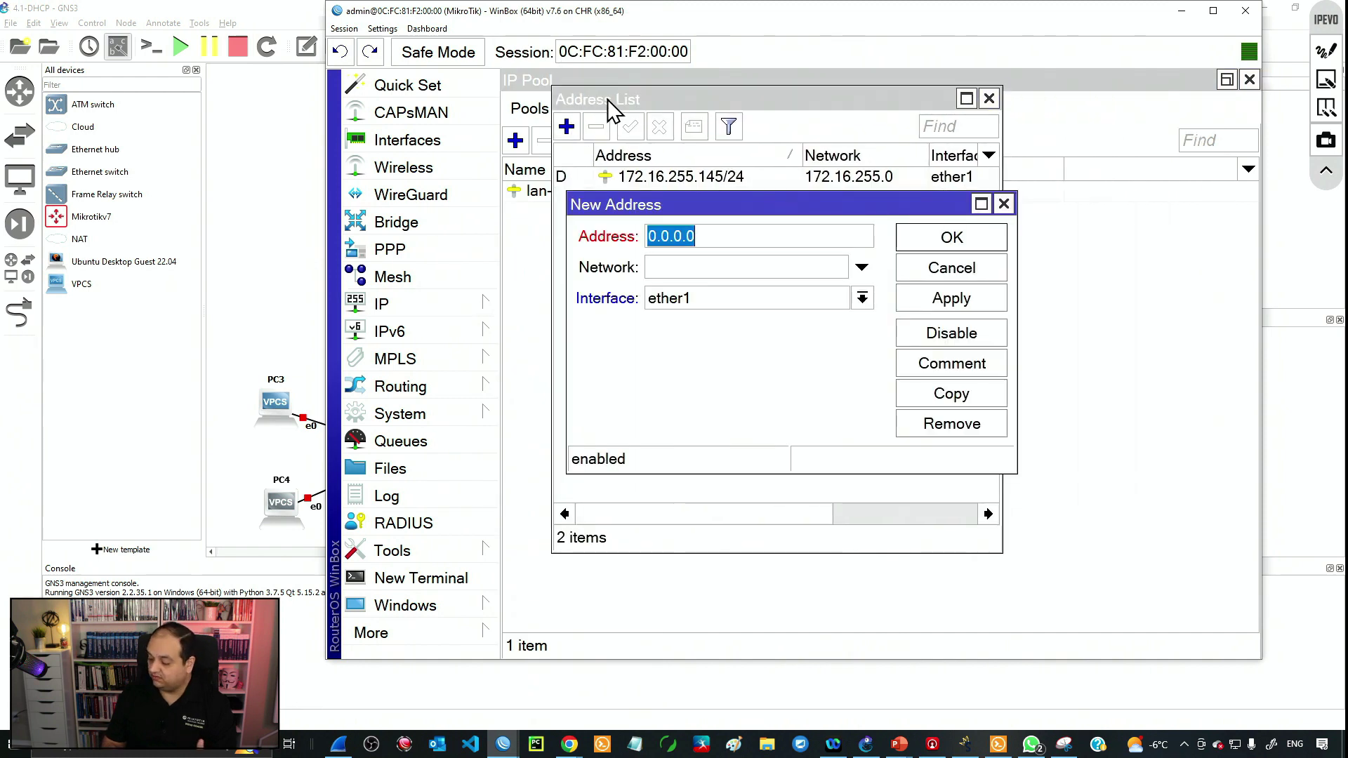
pyautogui.write('192.168.3')
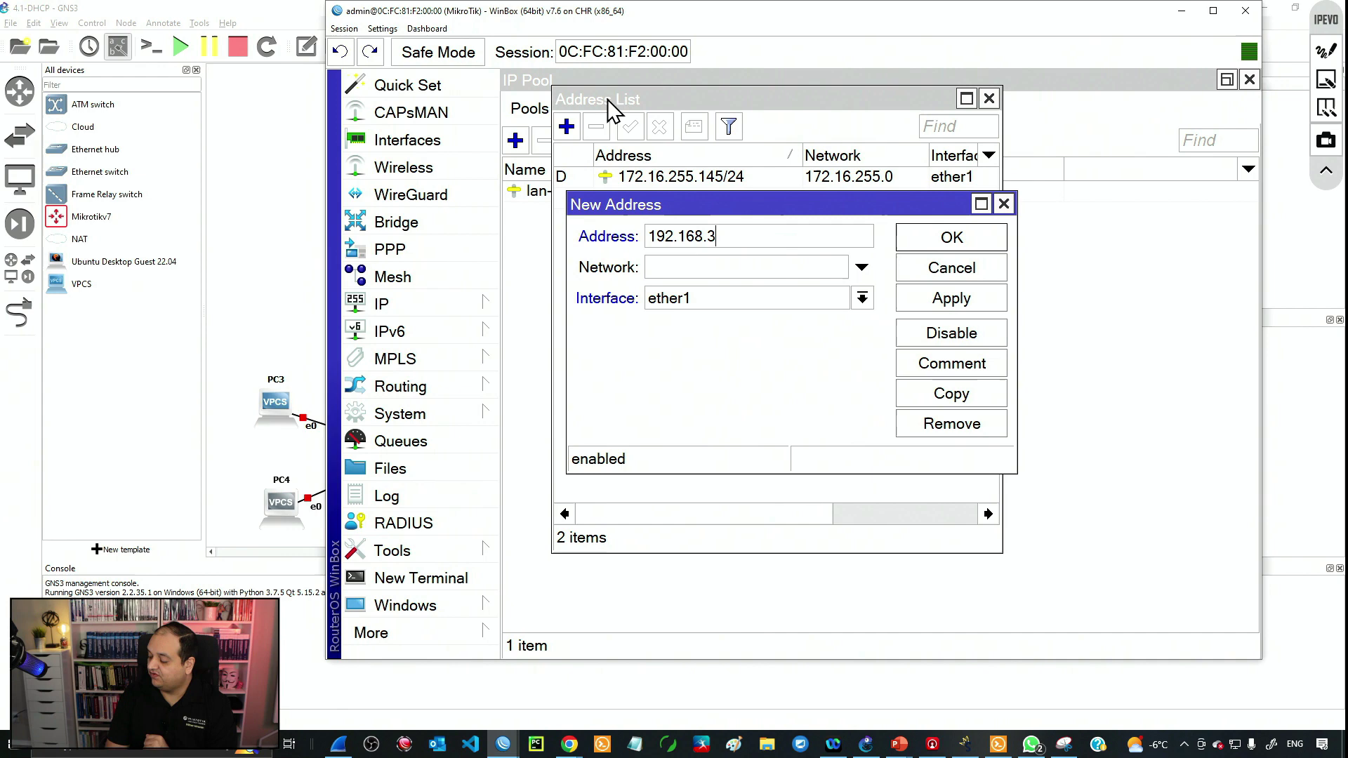
pyautogui.write('.1/24')
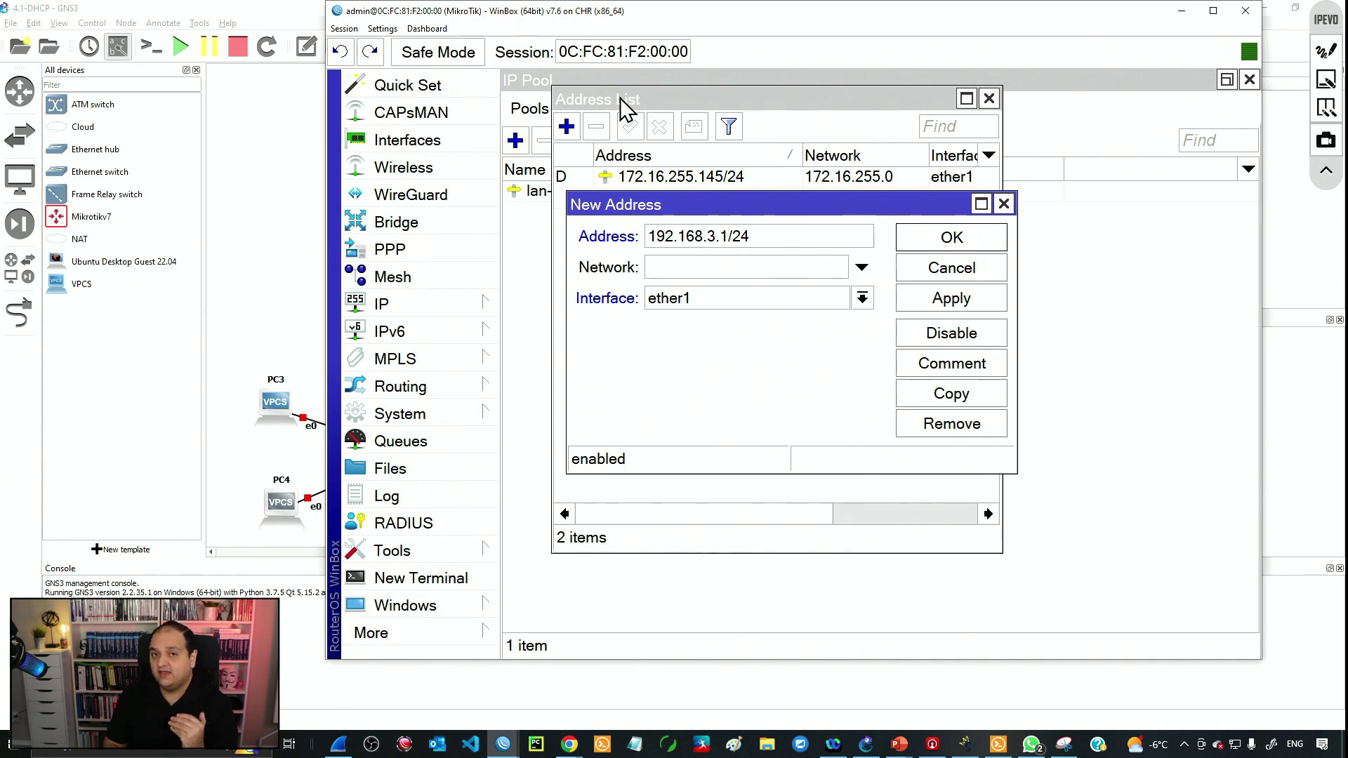
pyautogui.click(669, 301)
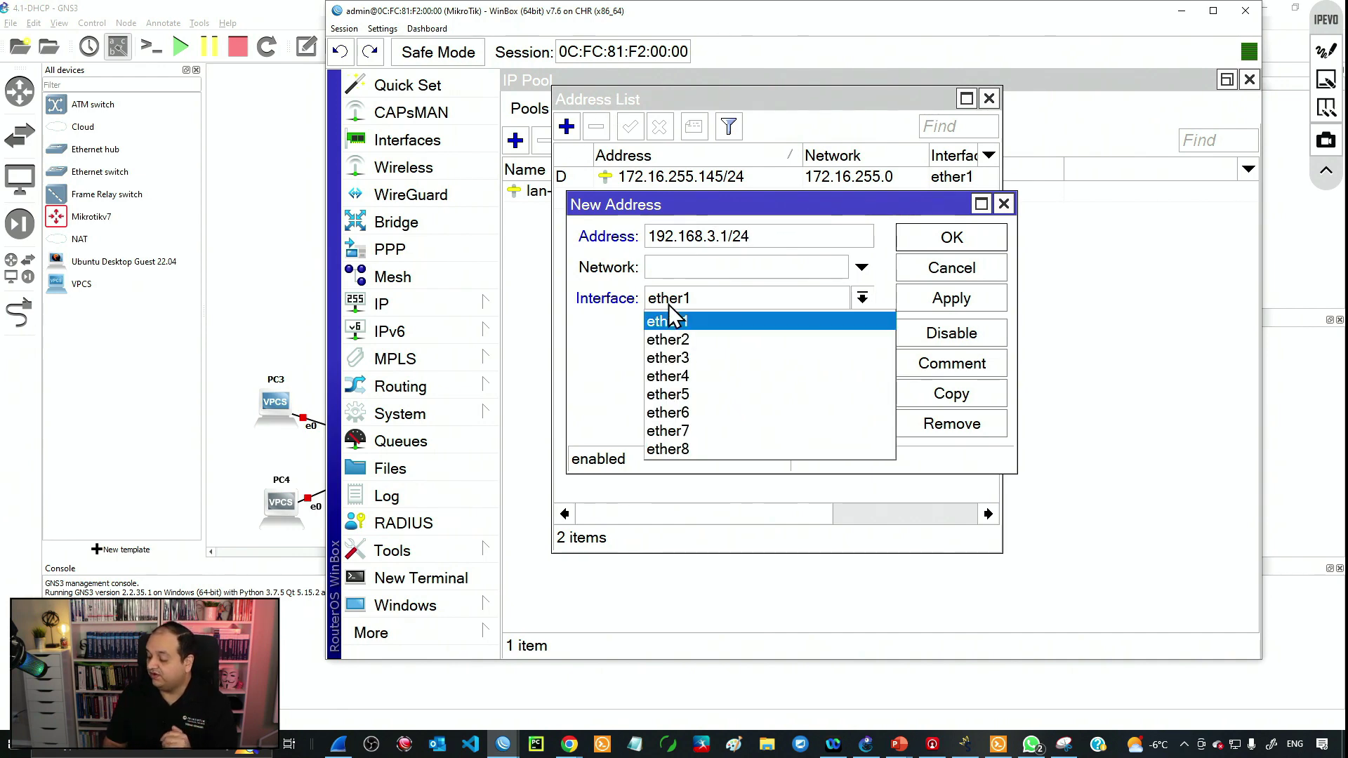
pyautogui.click(701, 359)
pyautogui.click(965, 237)
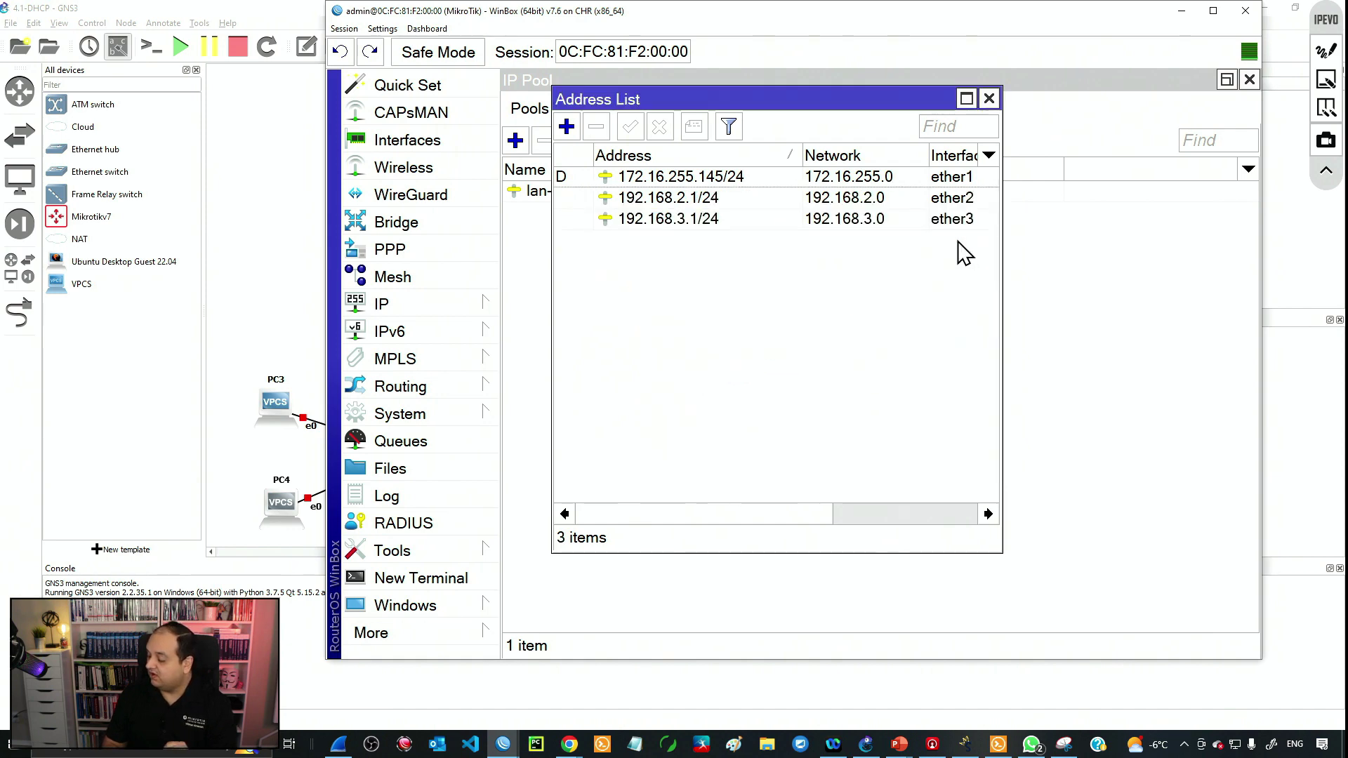
pyautogui.click(813, 223)
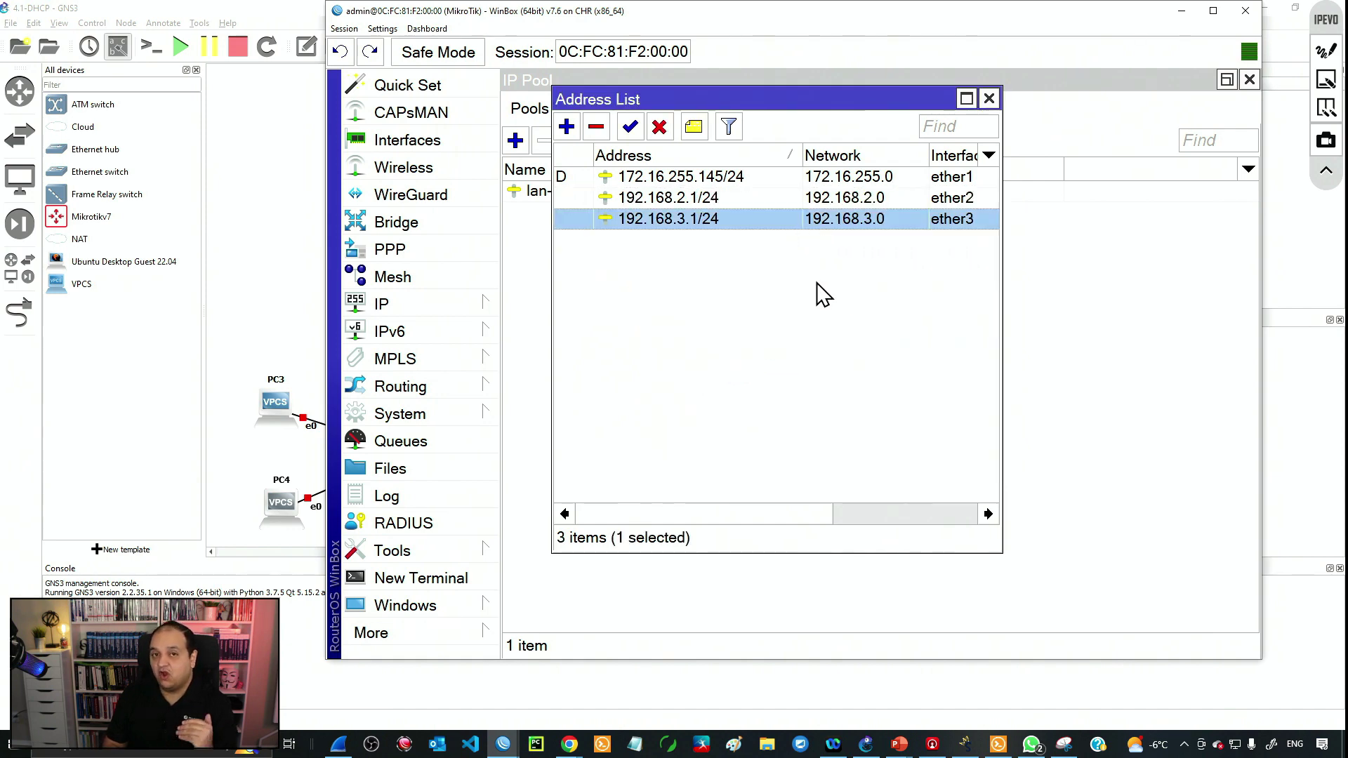
# - Check the topology, then open WinBox's DHCP Server list showing server-ether2 on ether2
pyautogui.click(1182, 12)
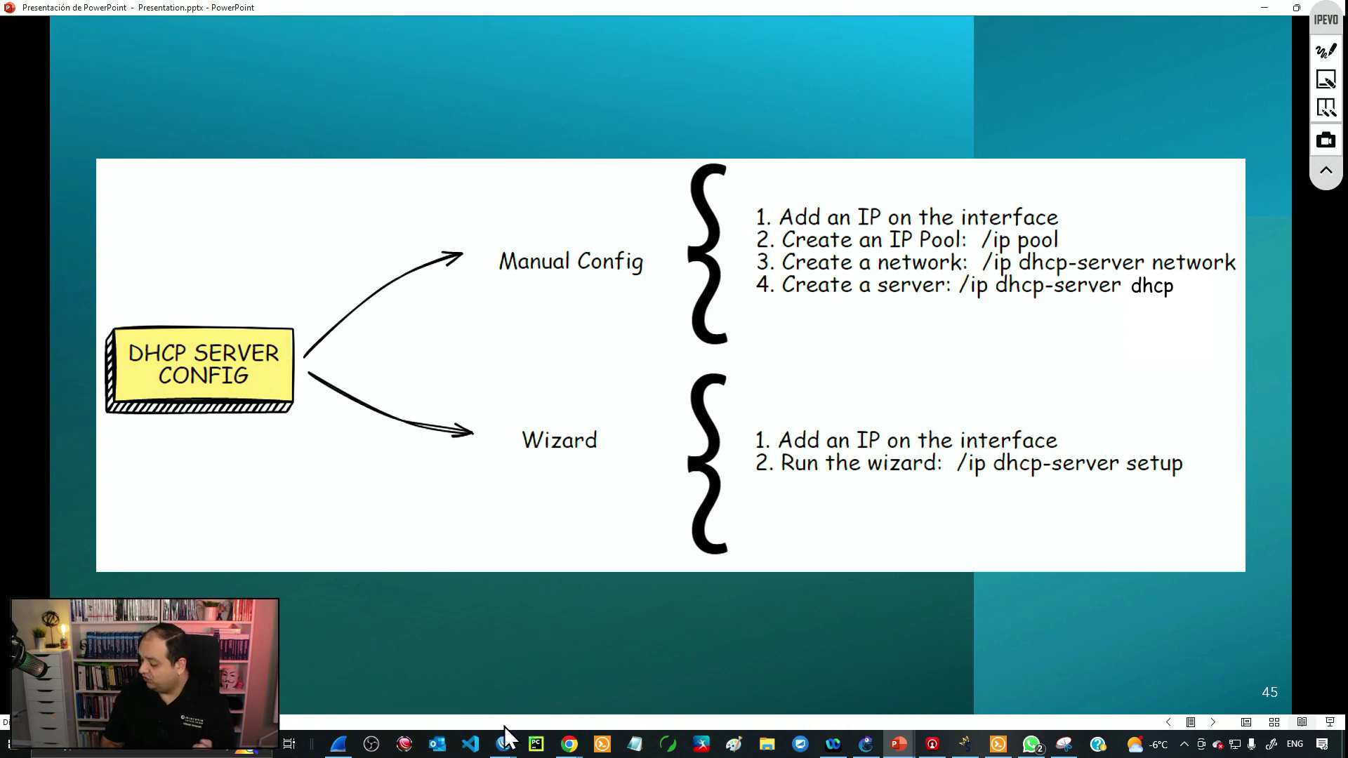
pyautogui.moveTo(504, 730)
pyautogui.click(638, 684)
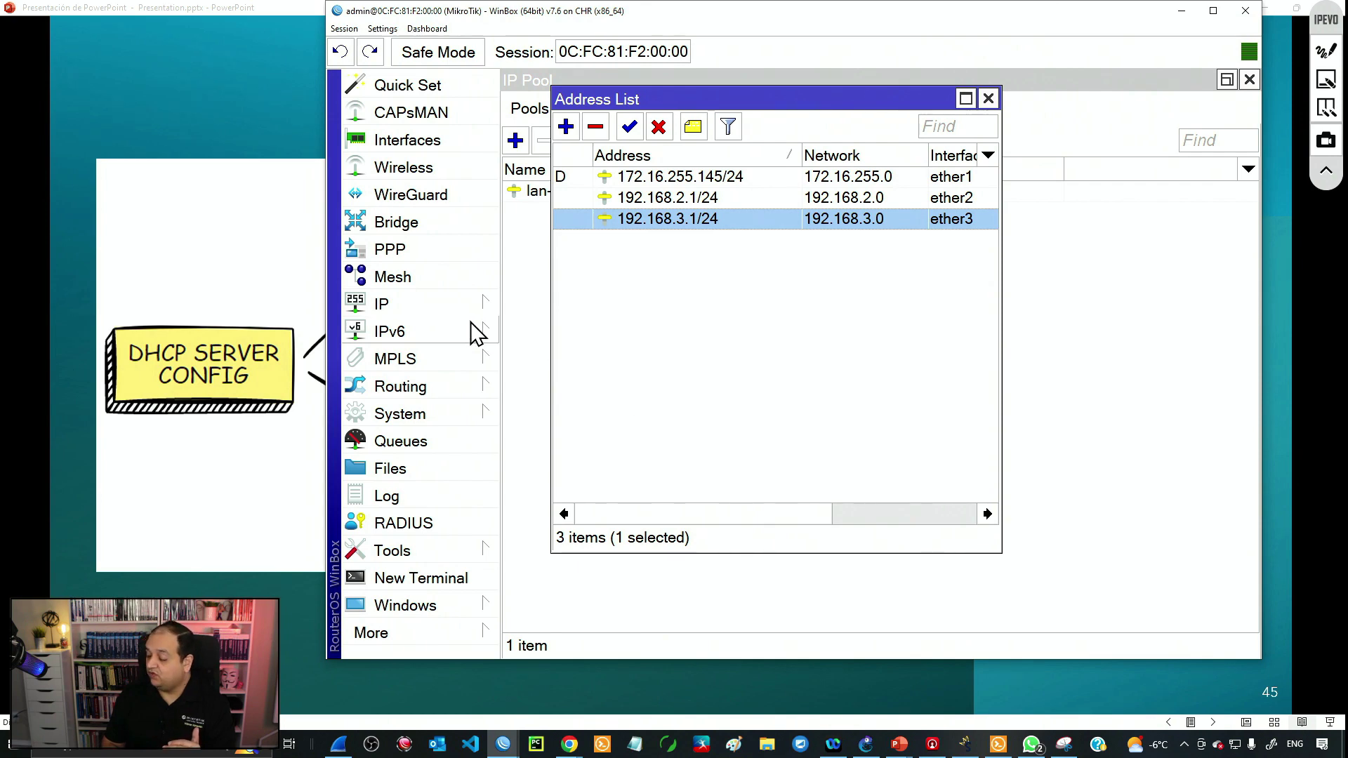
pyautogui.click(460, 307)
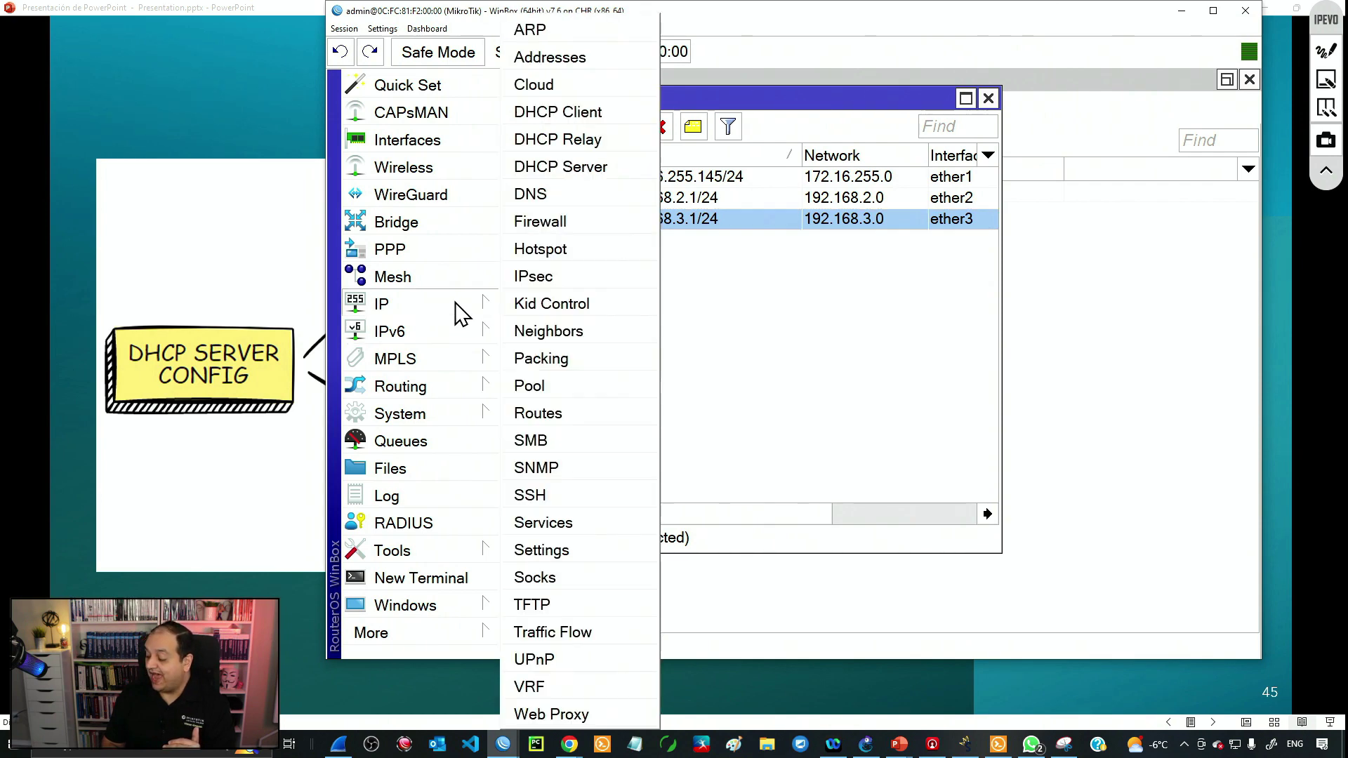
pyautogui.click(565, 181)
pyautogui.click(579, 238)
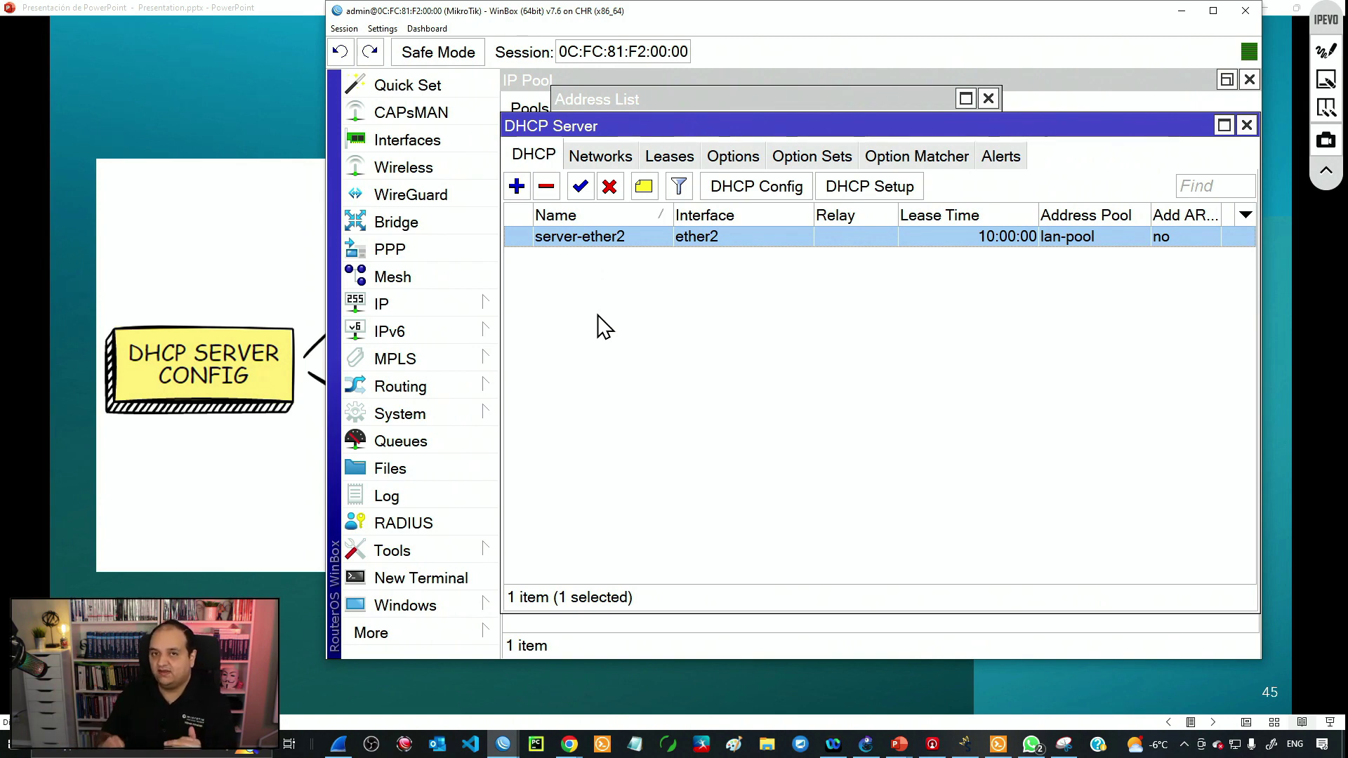
pyautogui.click(599, 328)
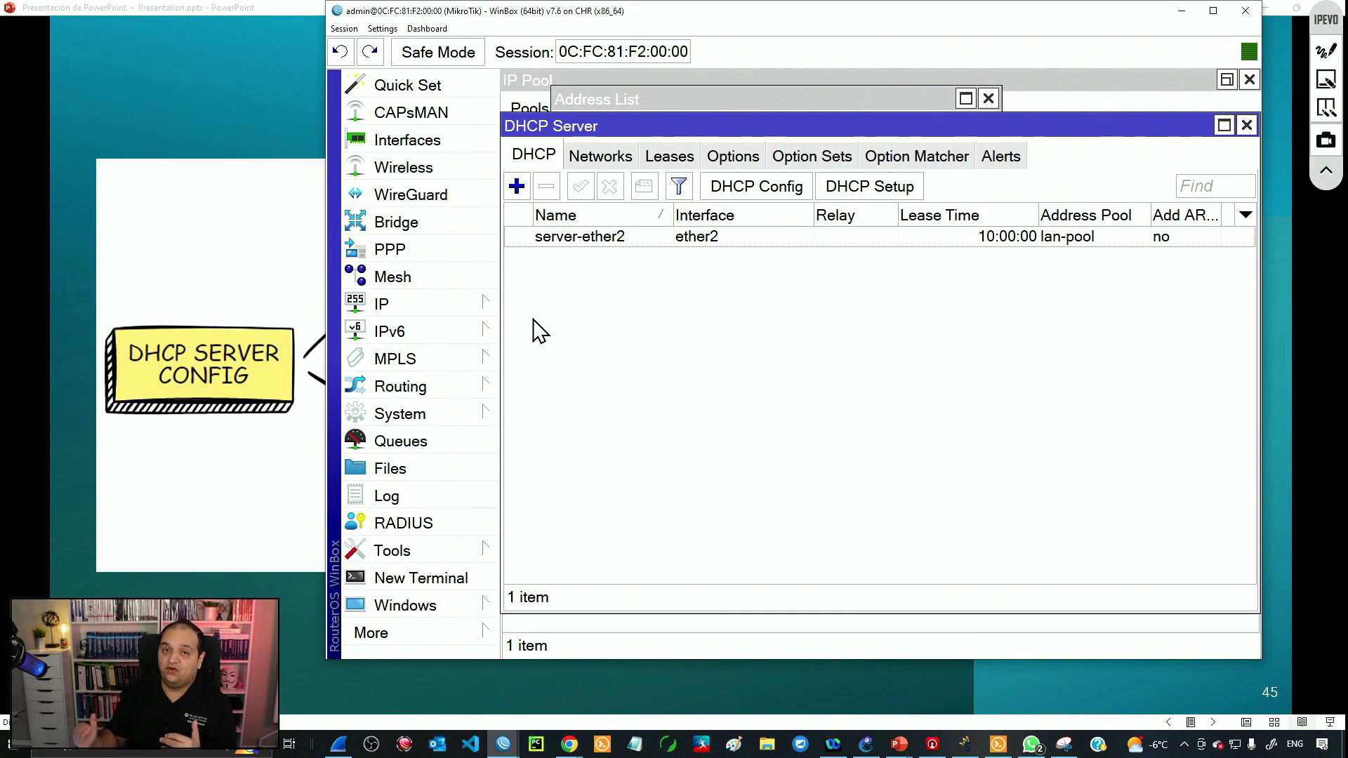
# - Start DHCP Setup and choose ether3 as the DHCP server interface
pyautogui.click(896, 194)
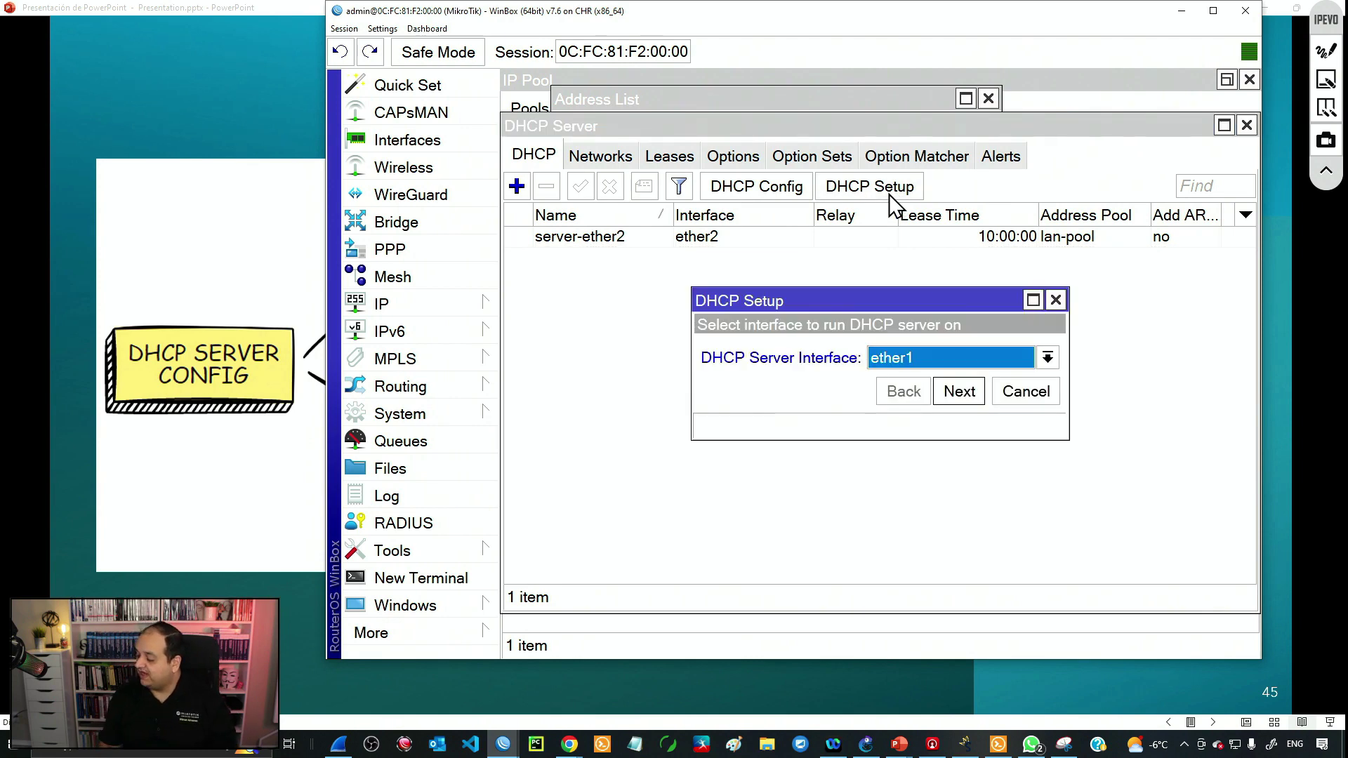
pyautogui.moveTo(843, 302); pyautogui.dragTo(748, 282)
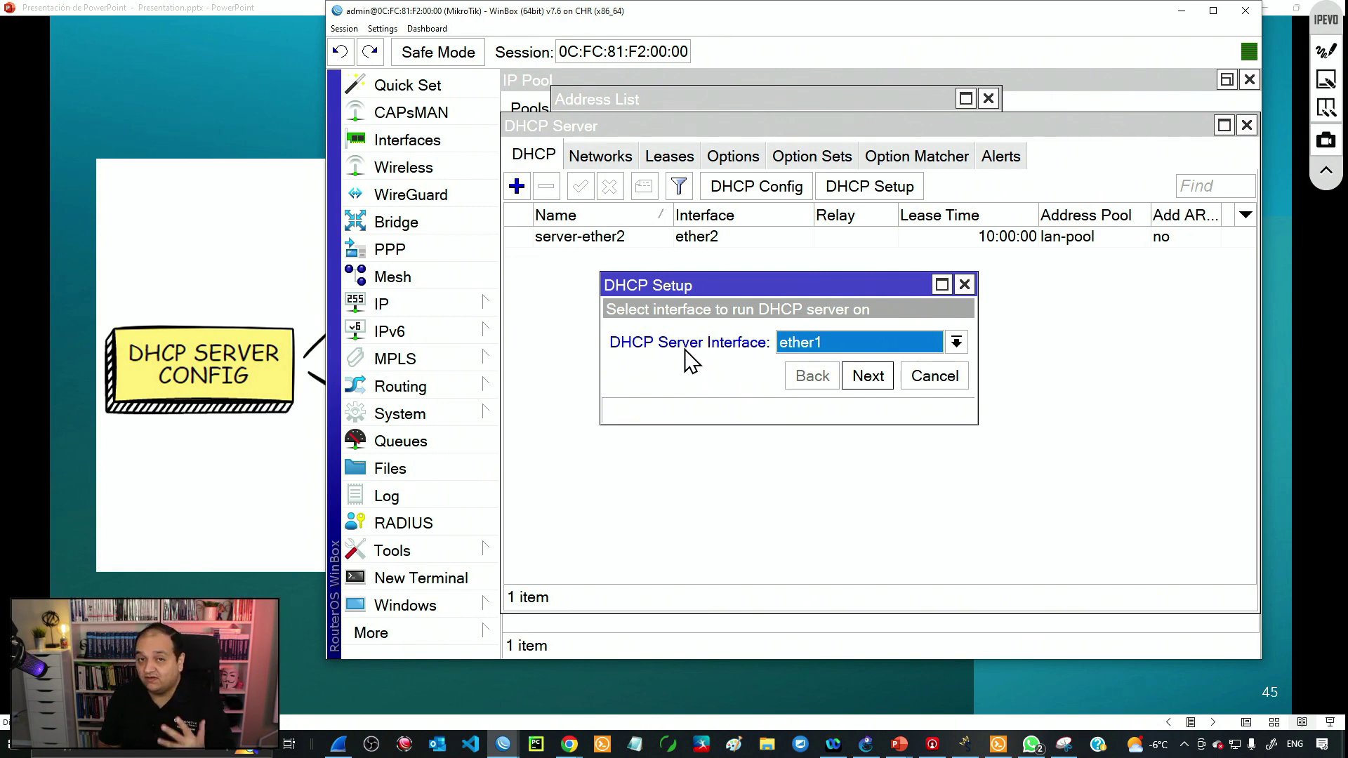
pyautogui.click(804, 340)
pyautogui.click(807, 400)
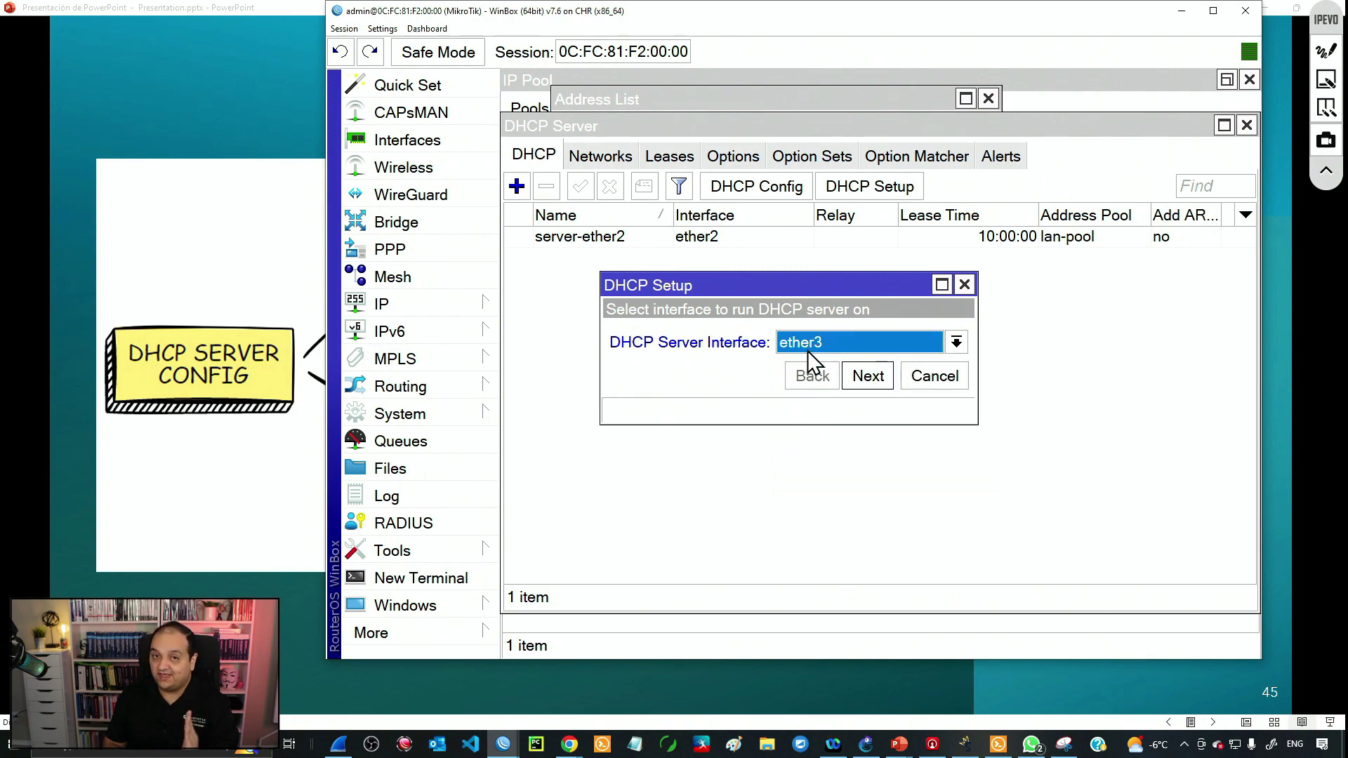
pyautogui.click(870, 378)
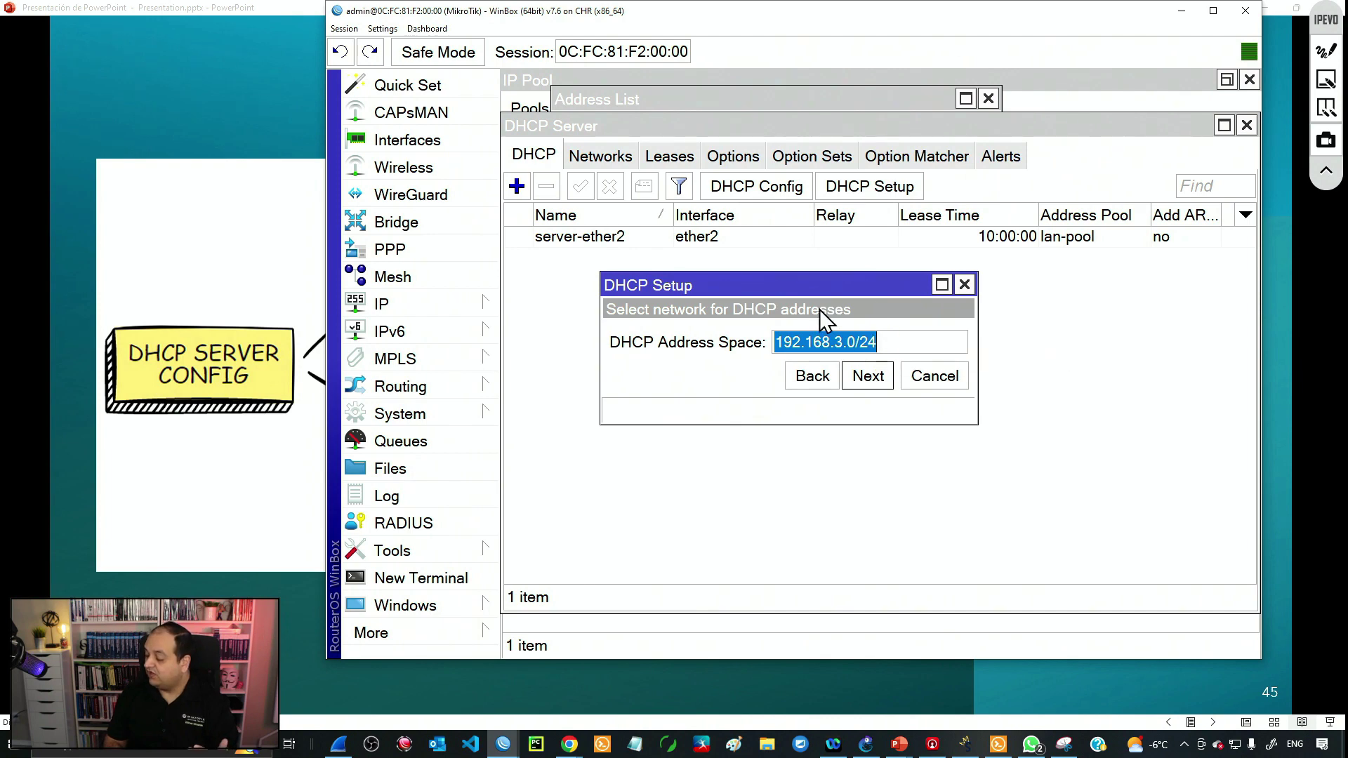
# - Accept 192.168.3.0/24 as the DHCP address space
pyautogui.click(858, 344)
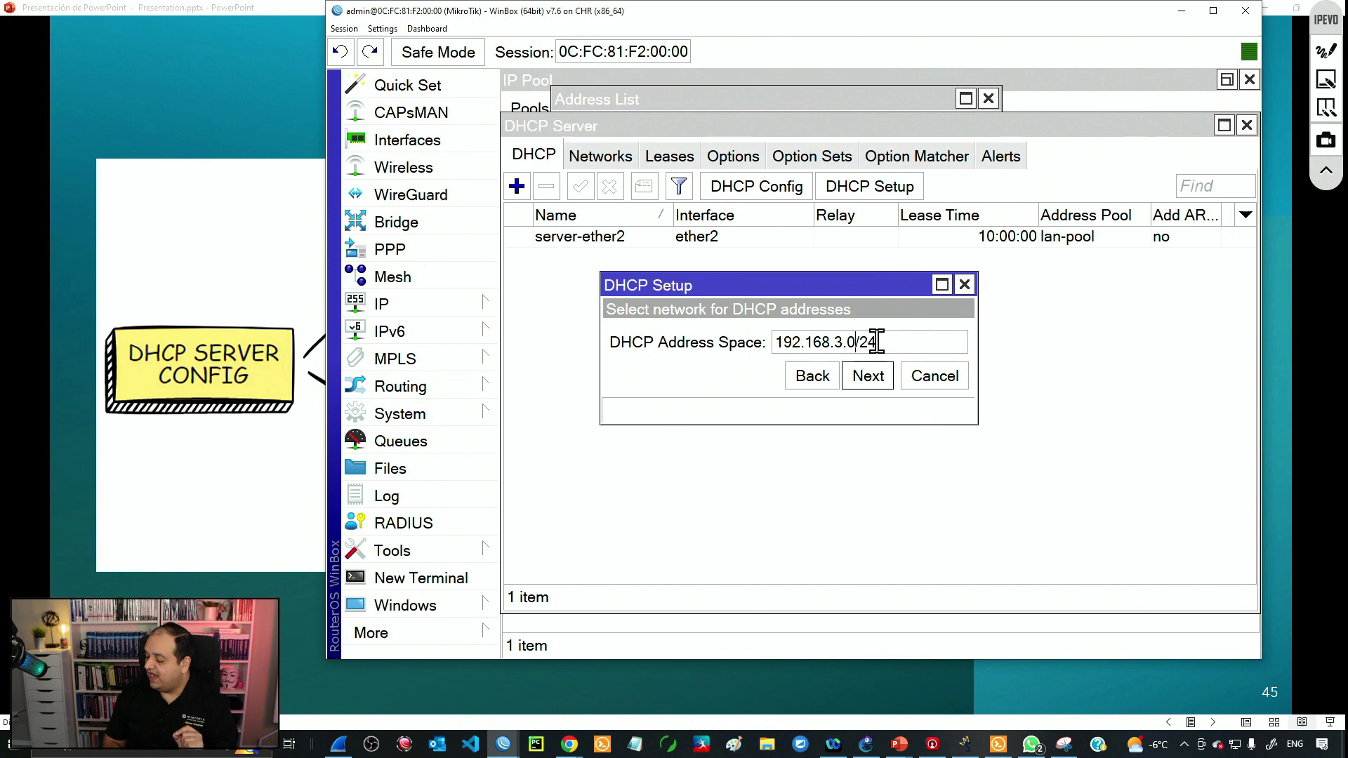
pyautogui.moveTo(860, 344); pyautogui.dragTo(724, 351)
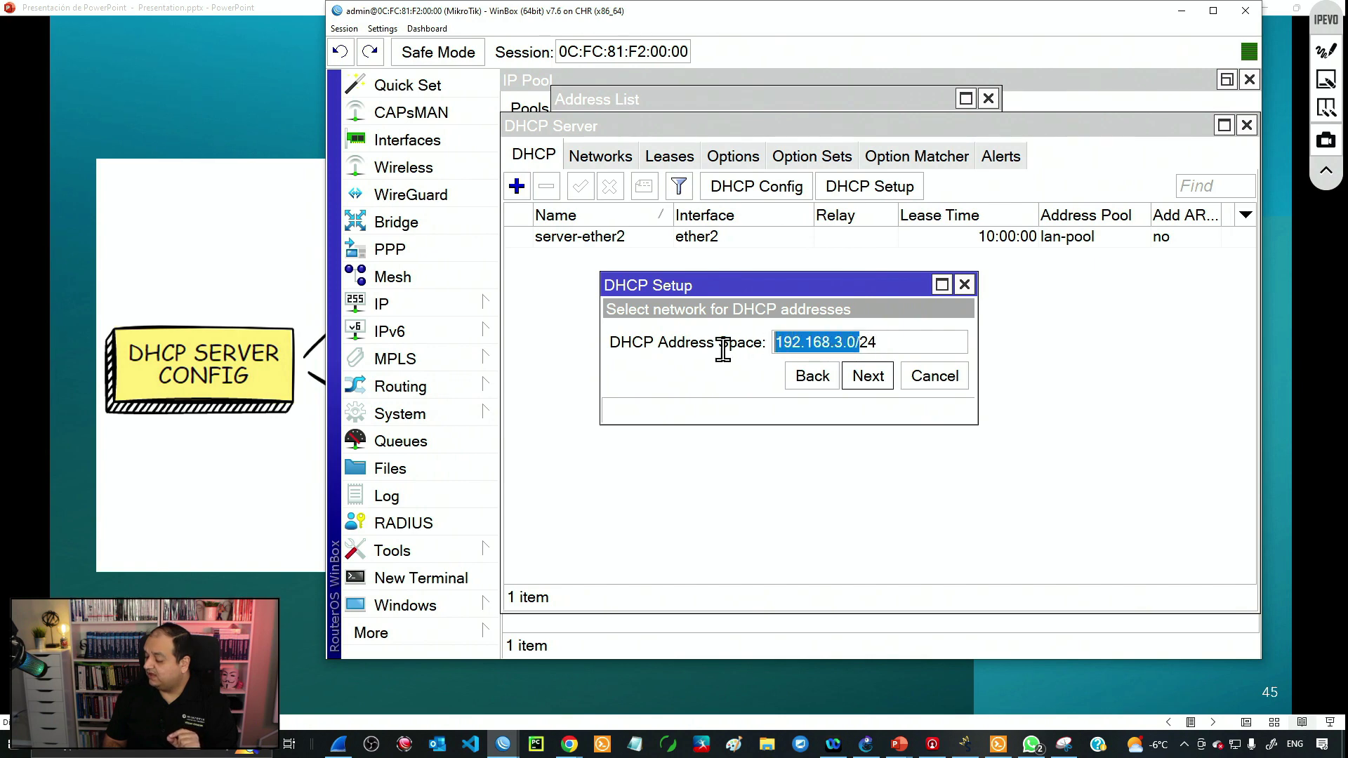
pyautogui.click(870, 379)
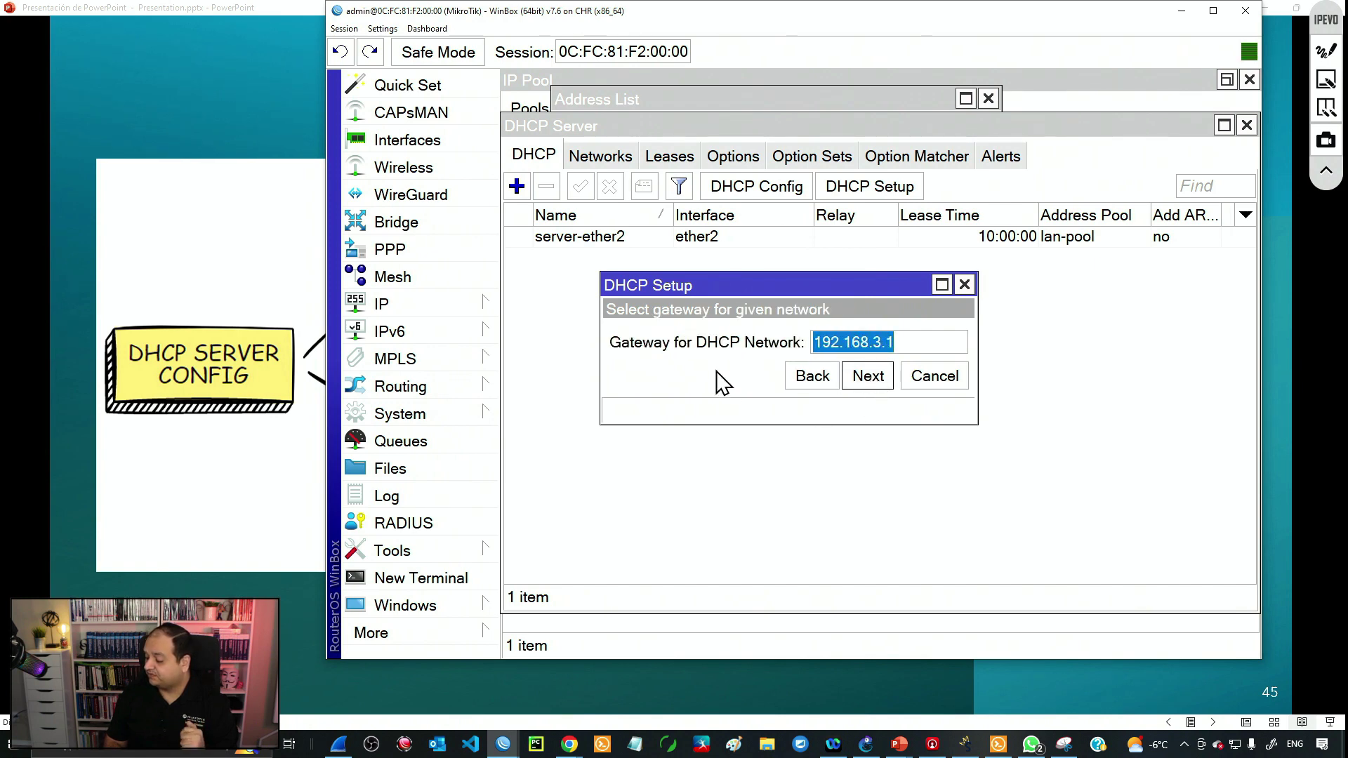
# - Confirm gateway 192.168.3.1 against the address list and accept it
pyautogui.moveTo(598, 270); pyautogui.dragTo(549, 254)
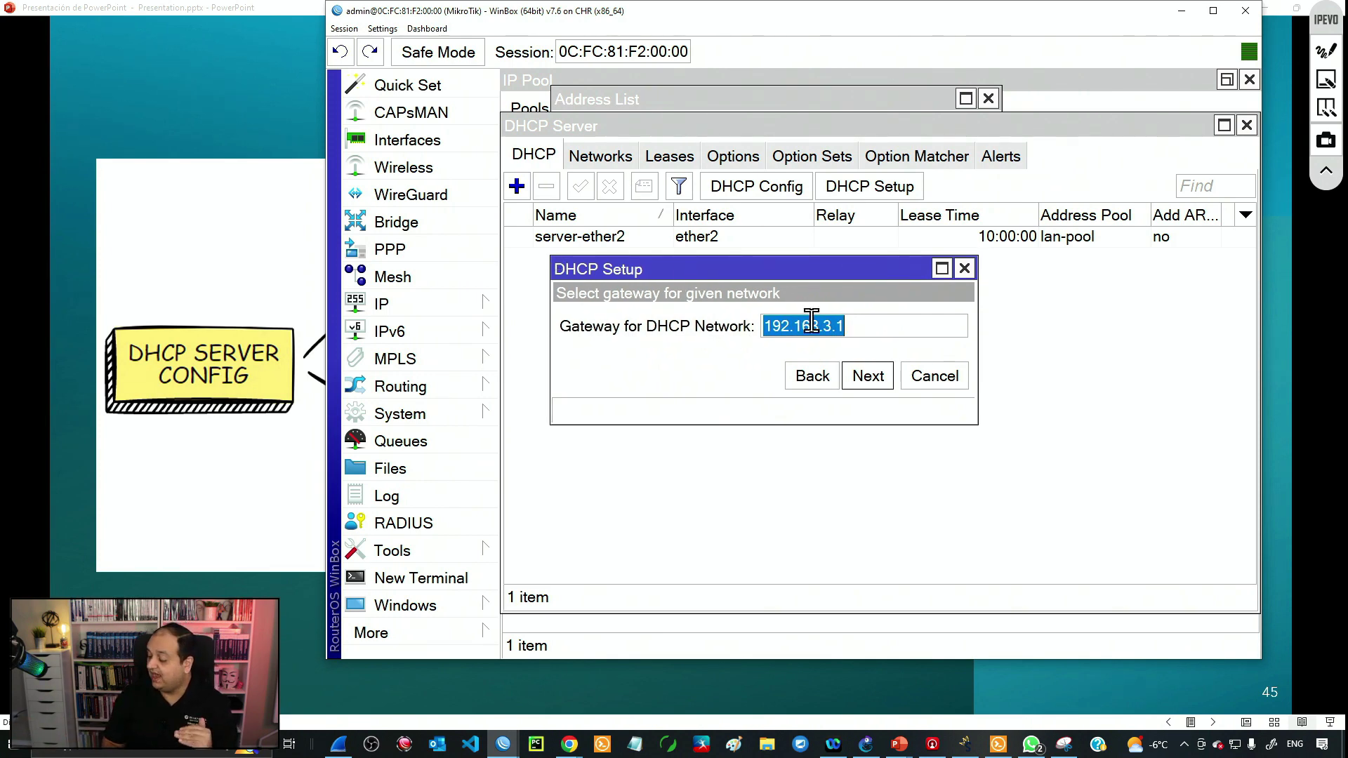
pyautogui.moveTo(906, 327); pyautogui.dragTo(664, 336)
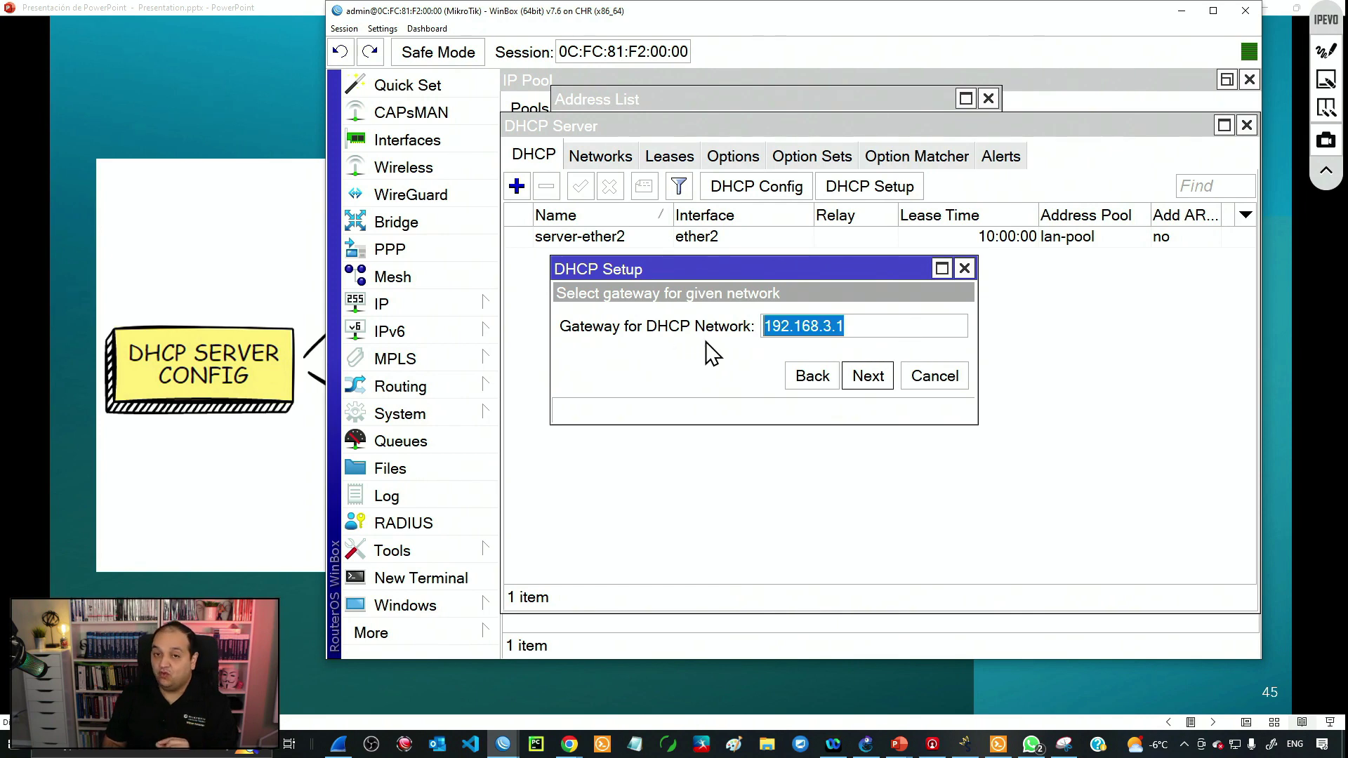
pyautogui.click(476, 317)
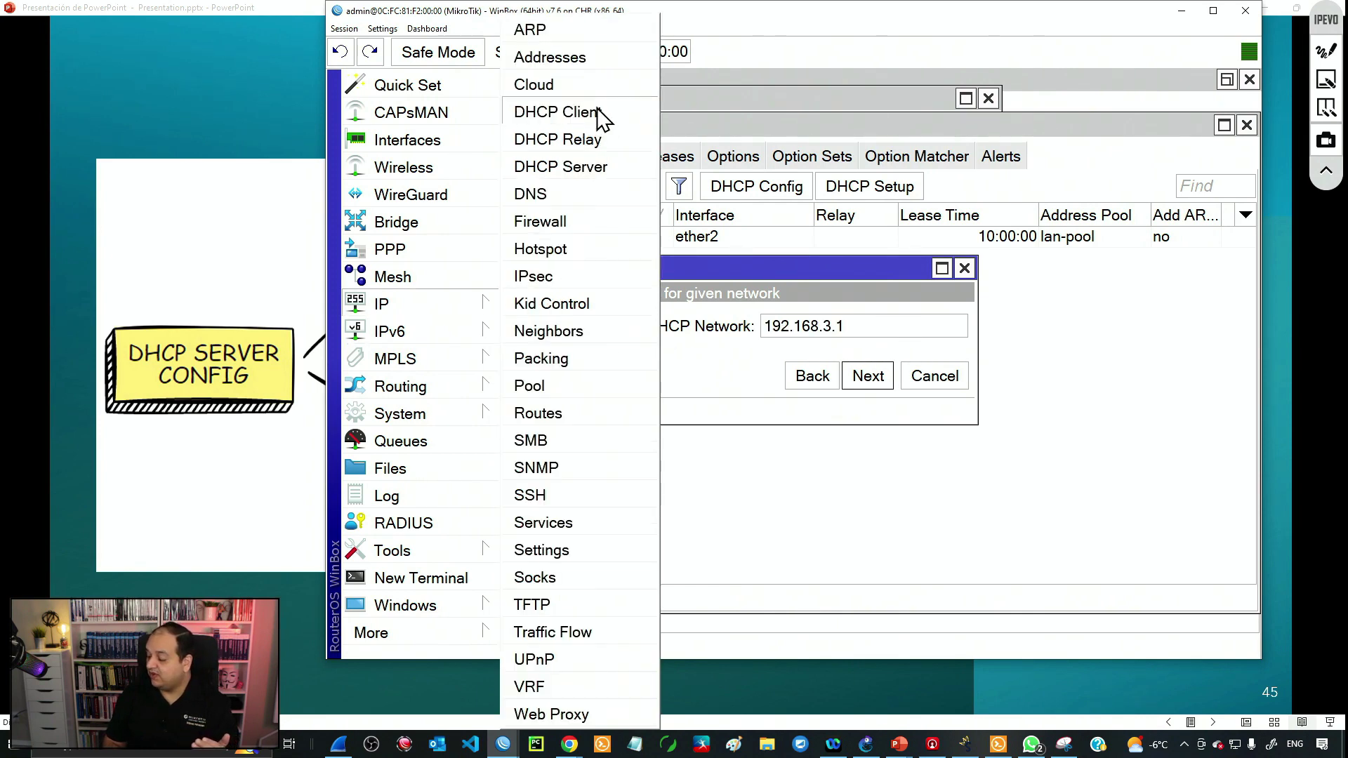
pyautogui.click(596, 63)
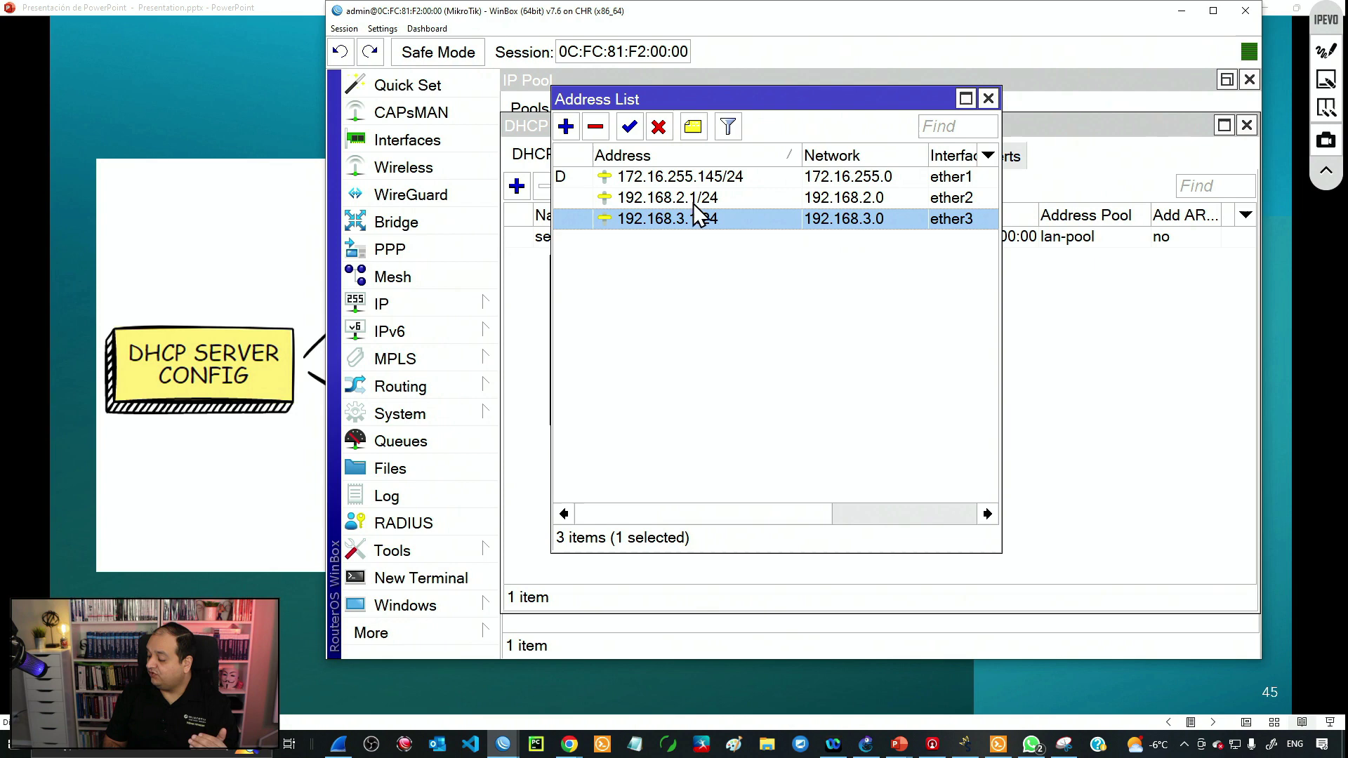
pyautogui.click(988, 99)
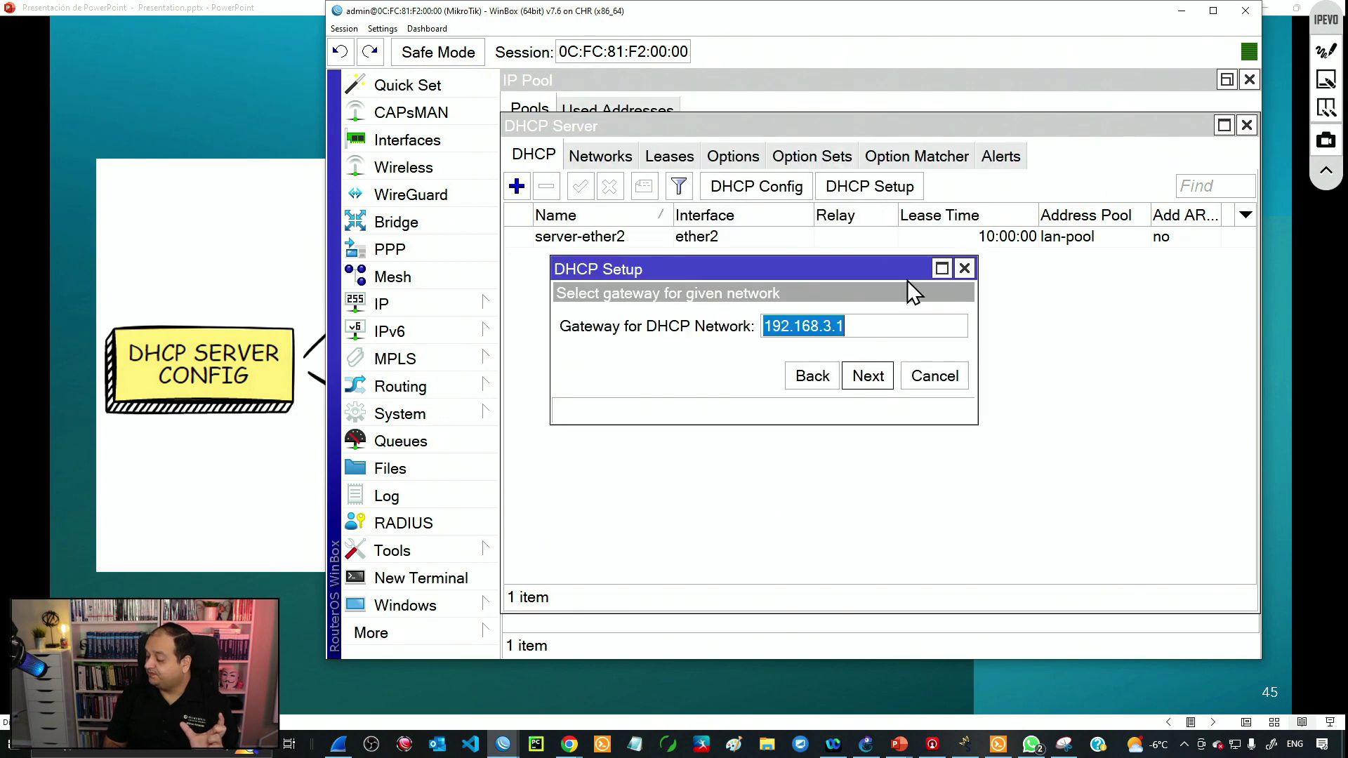
pyautogui.click(858, 325)
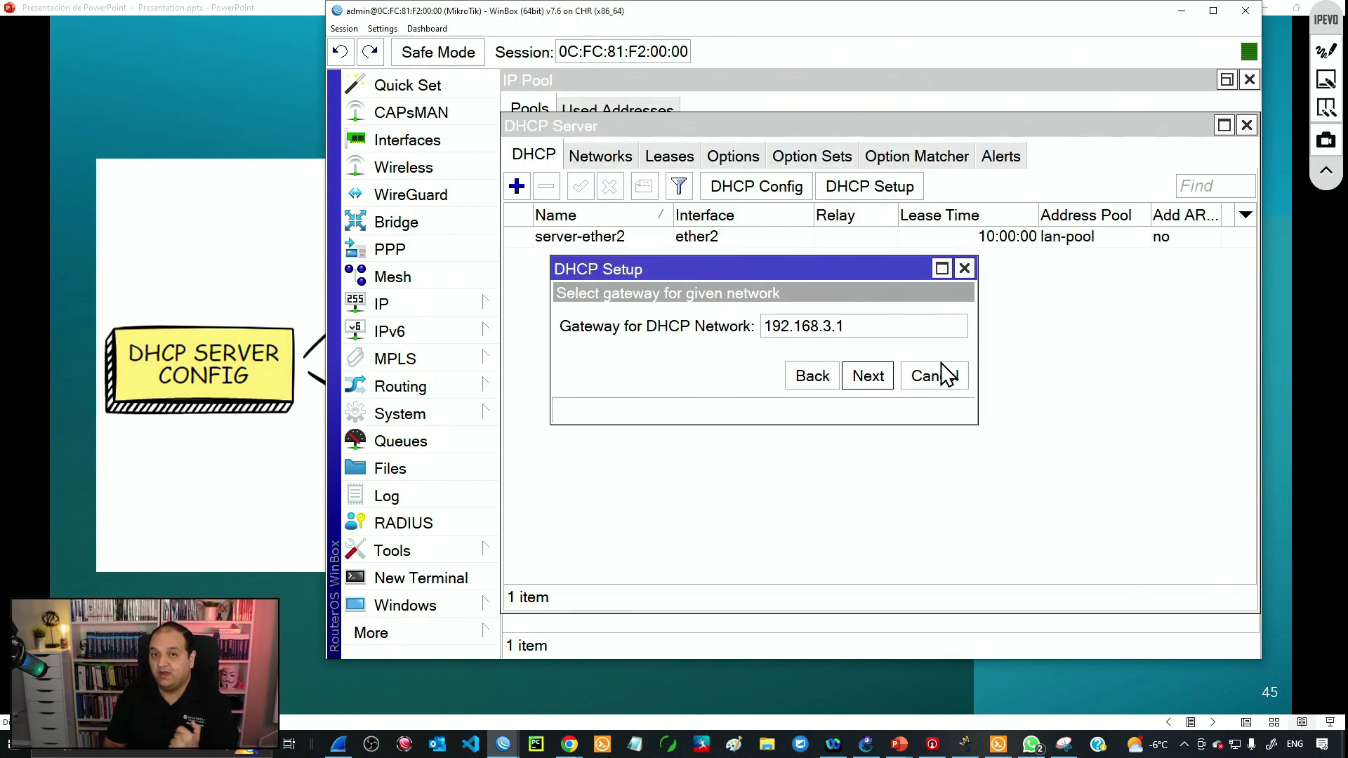
pyautogui.click(870, 376)
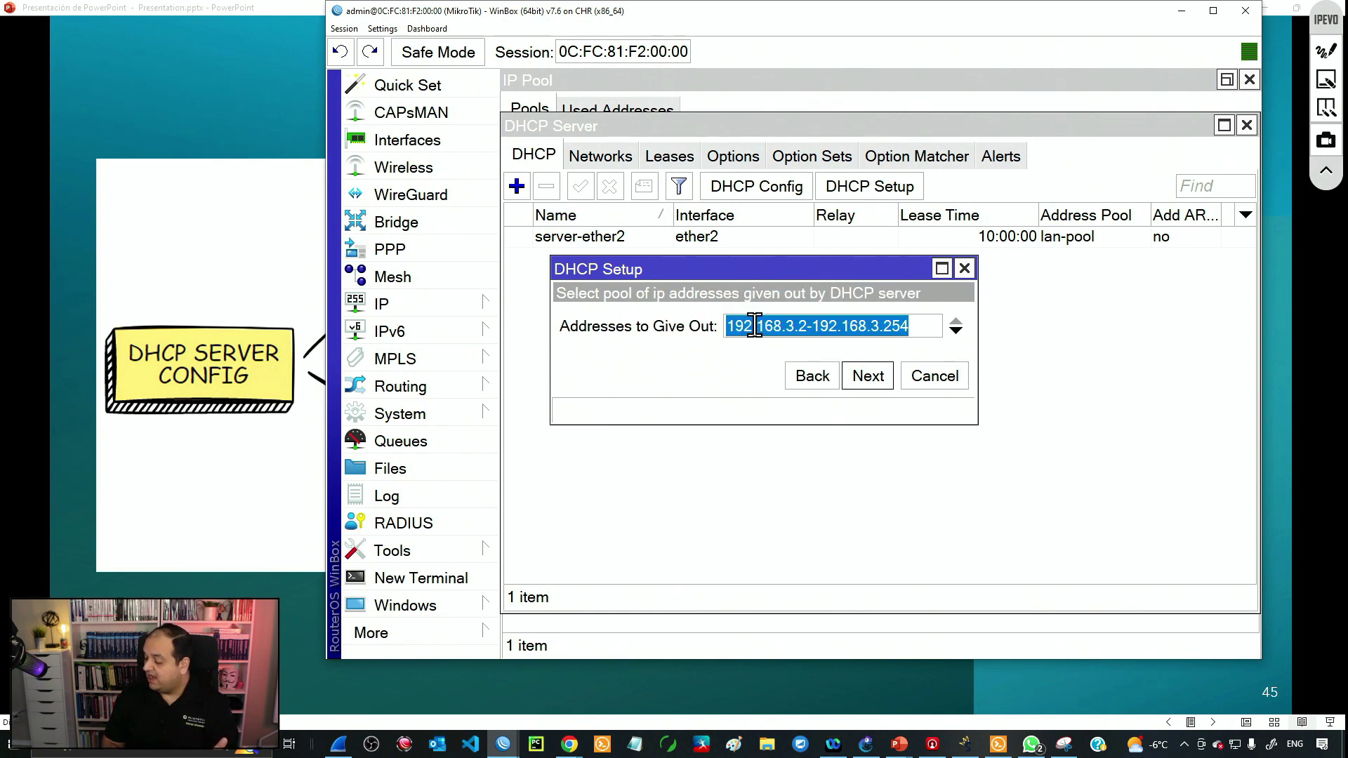
# - Change the addresses to give out to 192.168.3.100-192.168.3.199
pyautogui.moveTo(976, 314); pyautogui.dragTo(1197, 322)
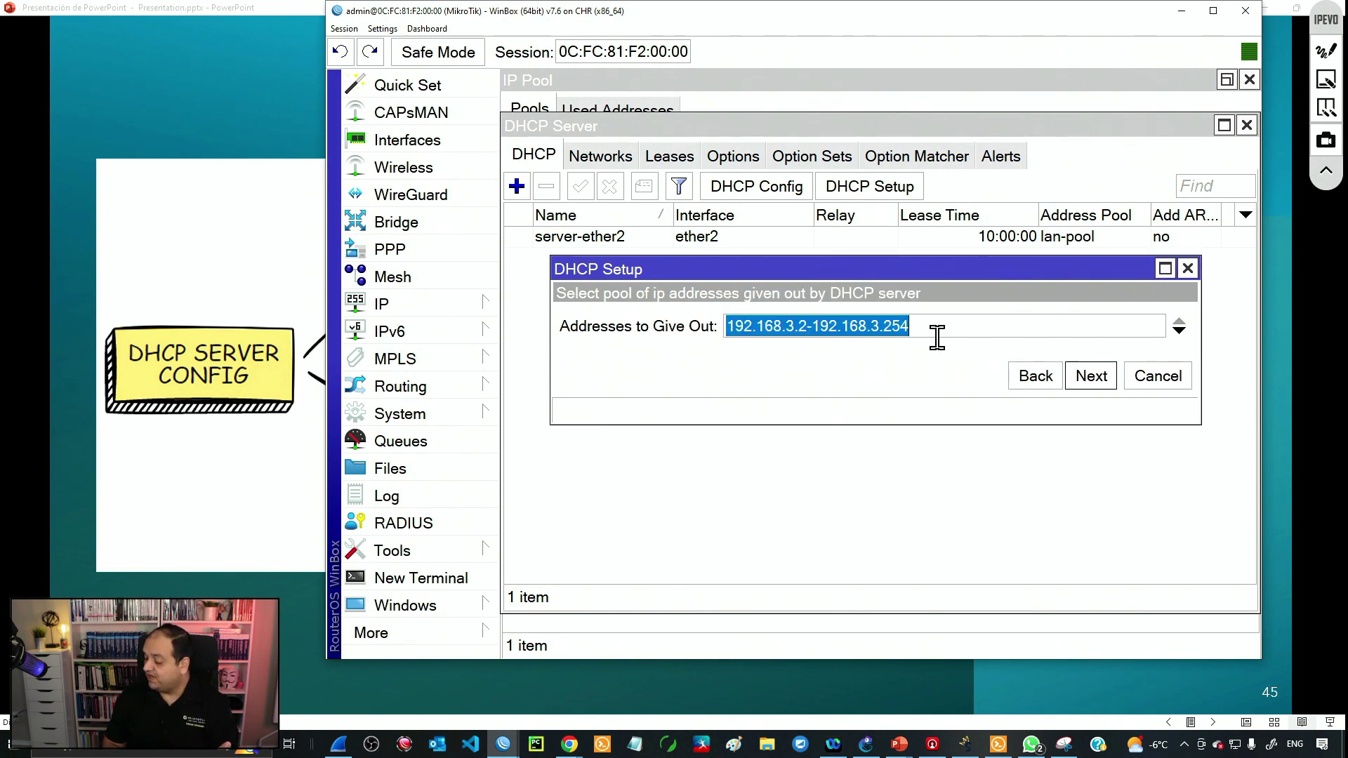
pyautogui.click(937, 337)
pyautogui.hotkey('ctrl', 'shift', 'Left')
pyautogui.click(807, 326)
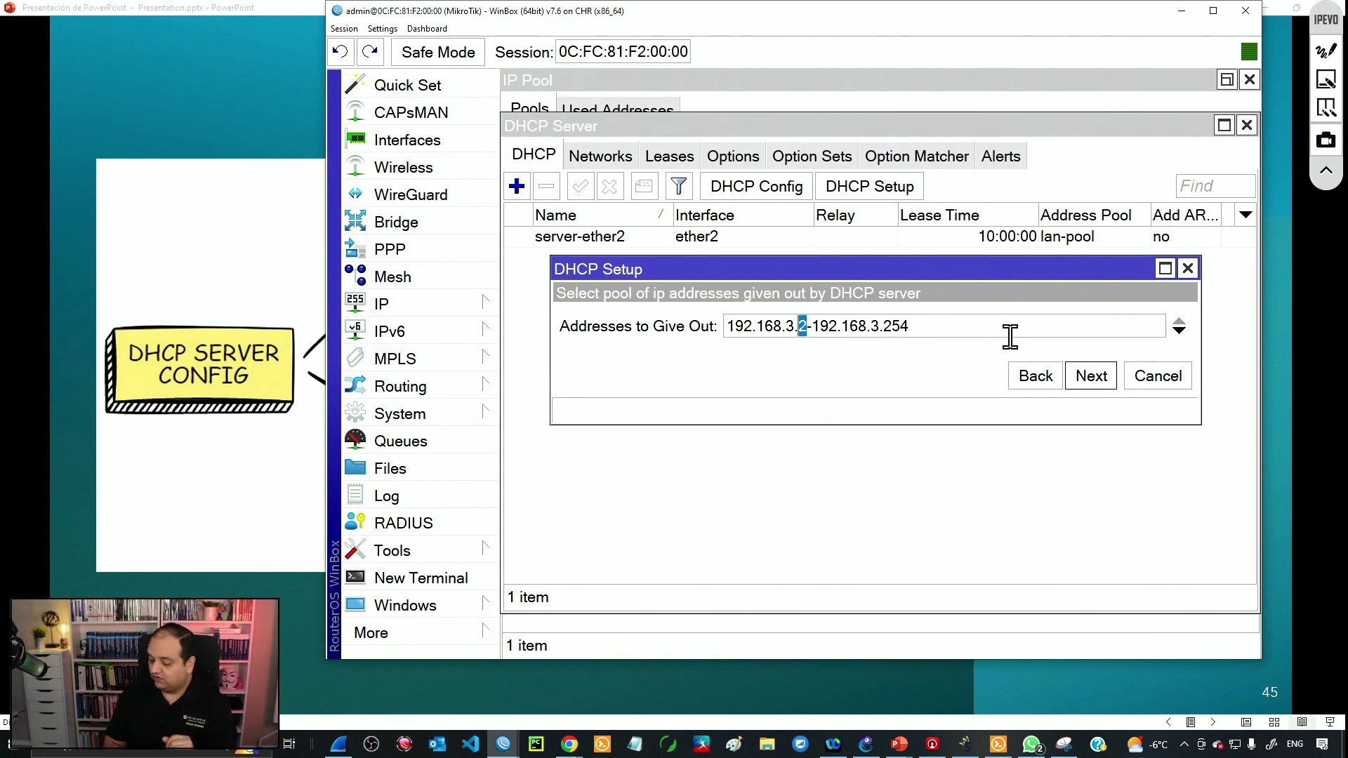
pyautogui.write('100')
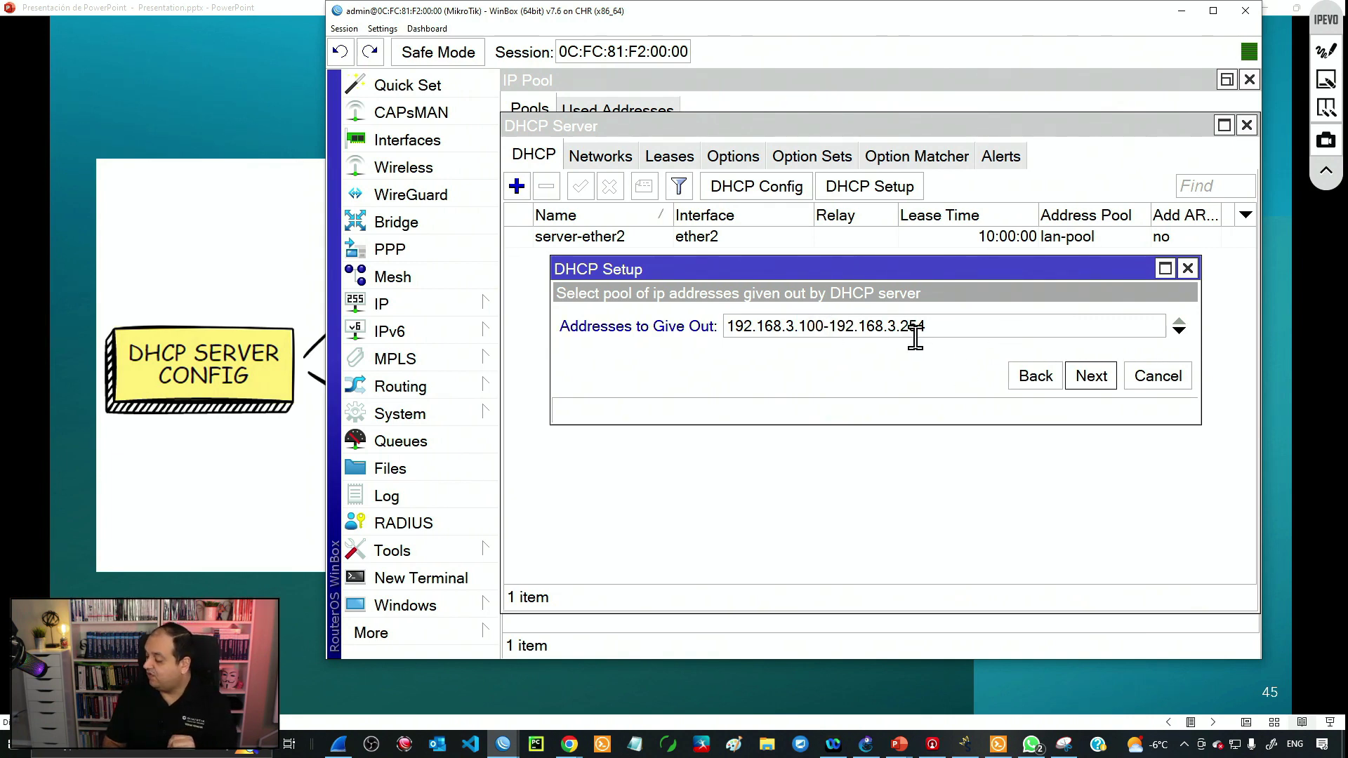
pyautogui.moveTo(904, 328); pyautogui.dragTo(990, 317)
pyautogui.write('199')
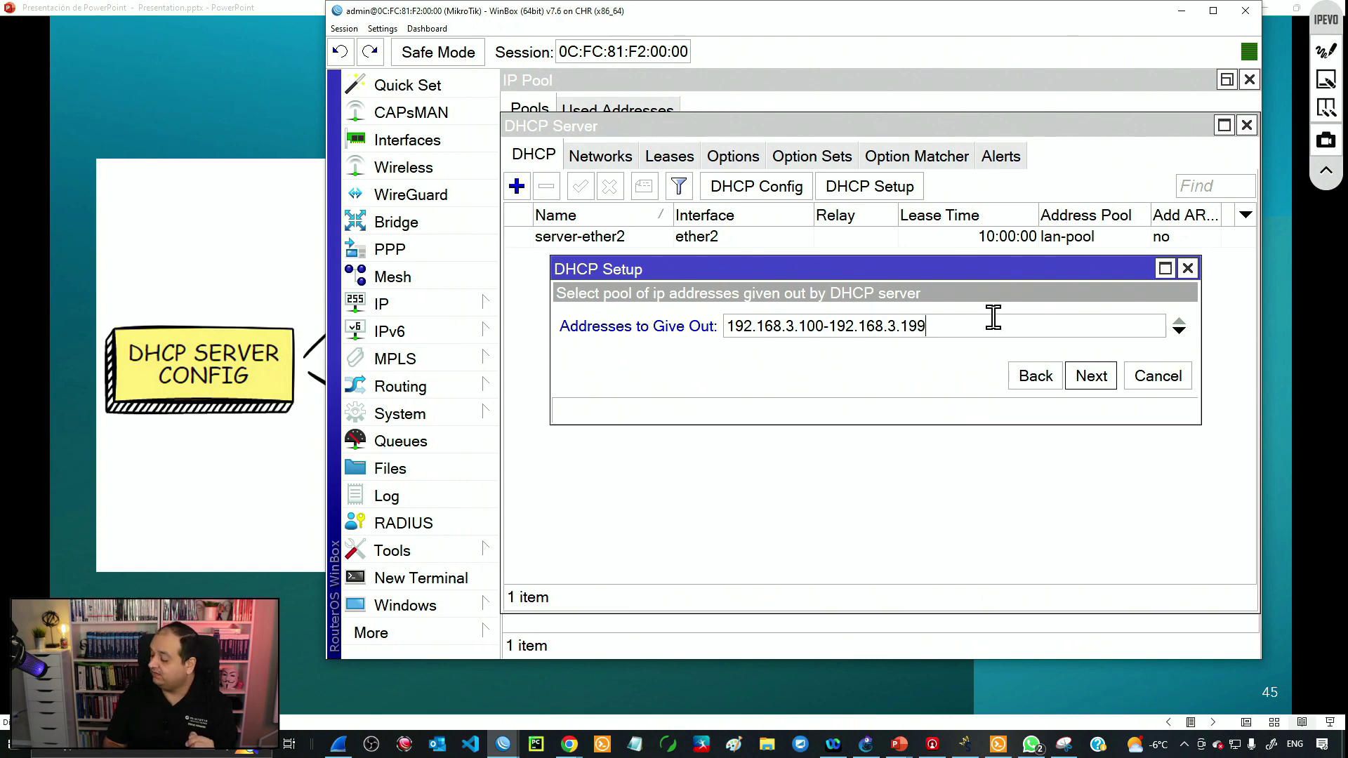
pyautogui.moveTo(757, 330); pyautogui.dragTo(699, 332)
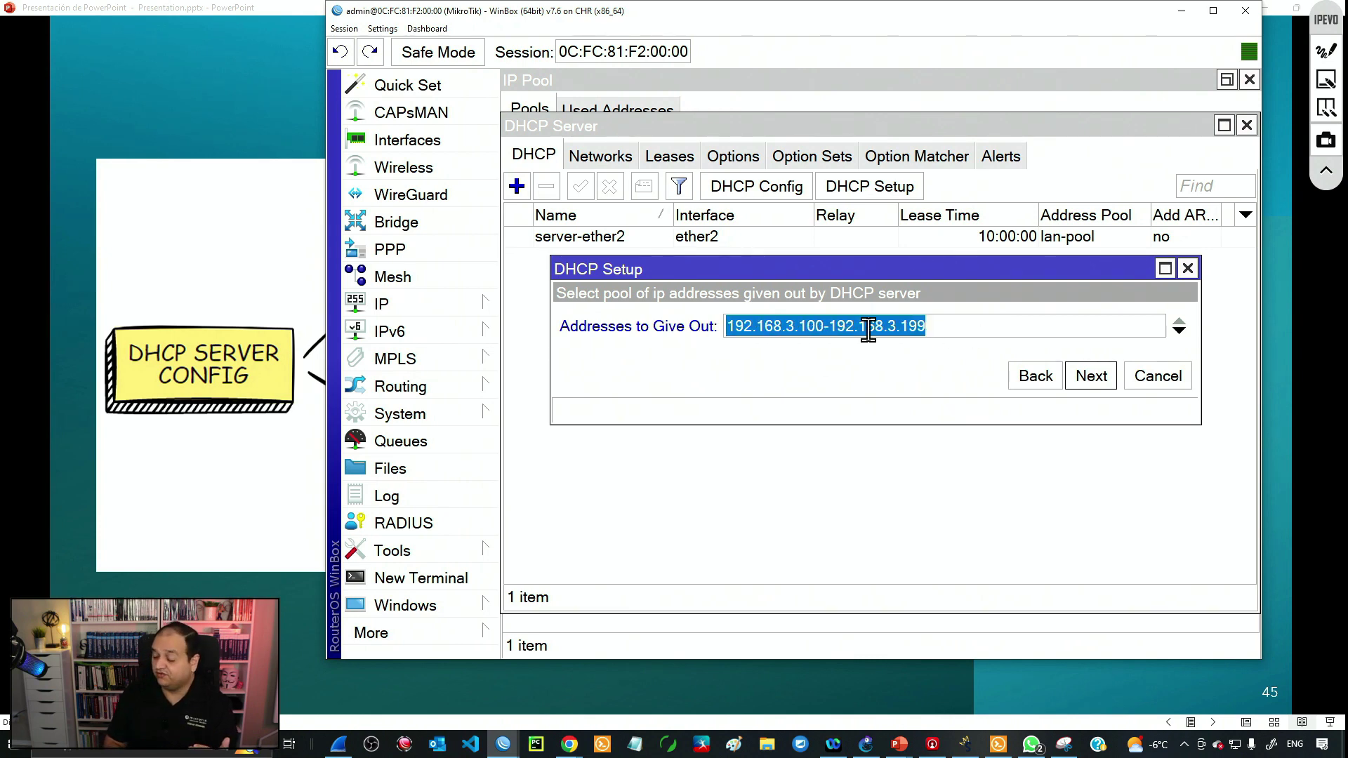
# - Review the proposed DNS servers 8.8.8.8 and 8.8.4.4 in DHCP Setup
pyautogui.click(1088, 380)
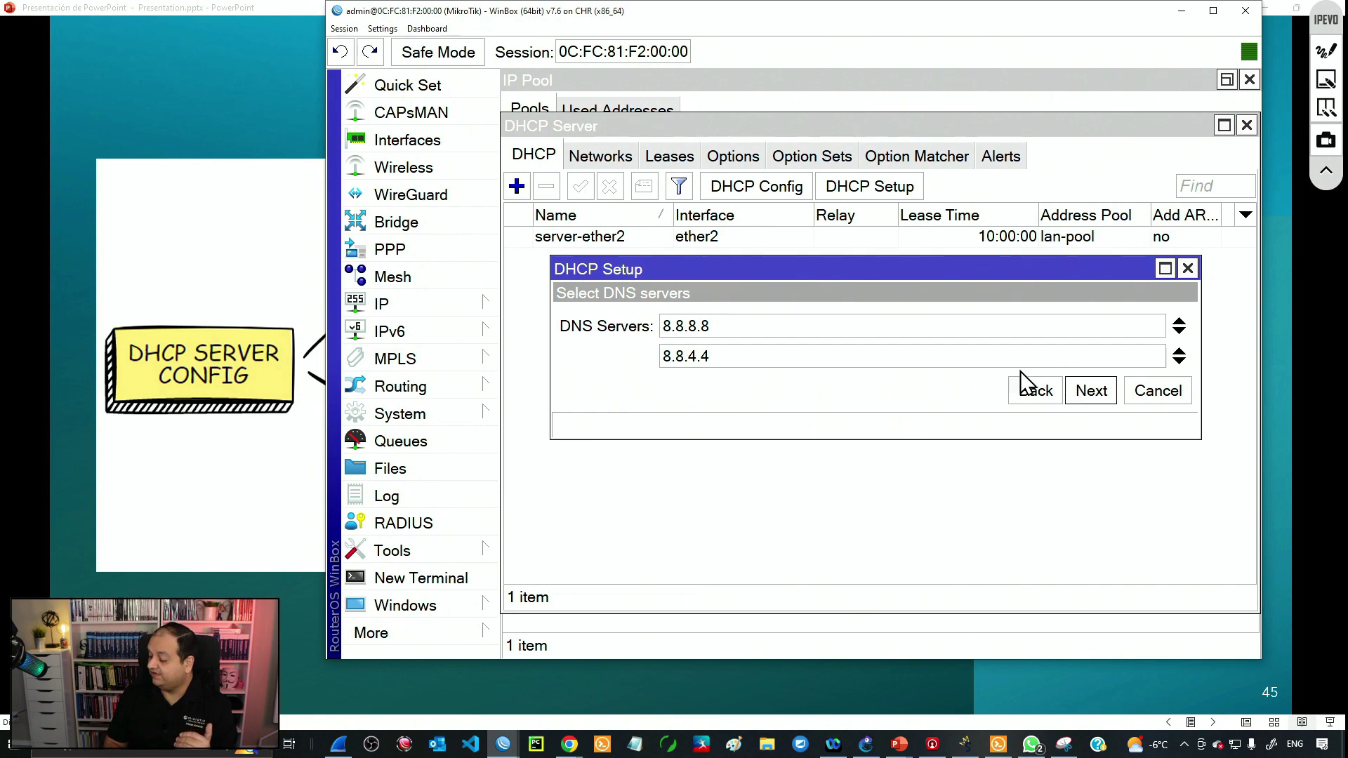
pyautogui.moveTo(749, 332); pyautogui.dragTo(655, 333)
pyautogui.moveTo(735, 357); pyautogui.dragTo(669, 346)
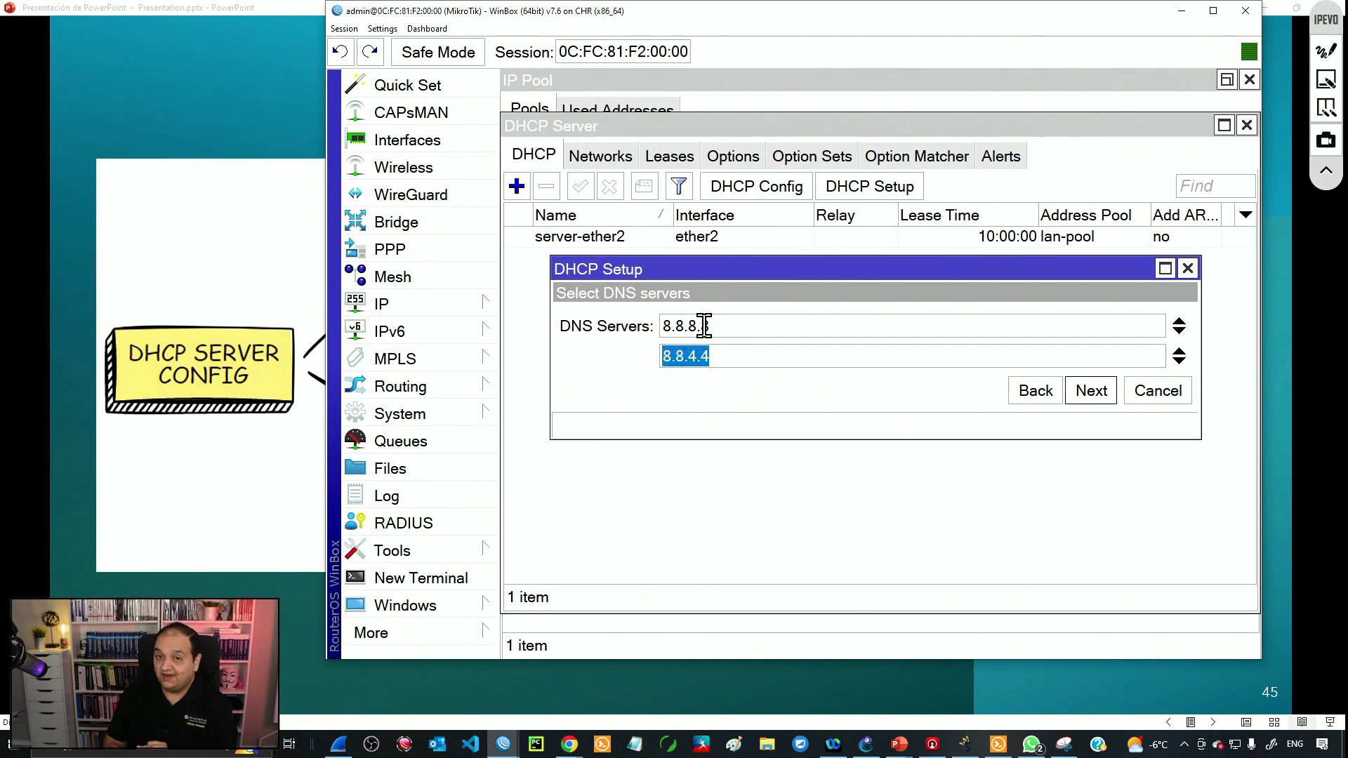
# - Verify the router's dynamic DNS servers in IP > DNS, then accept them
pyautogui.click(436, 308)
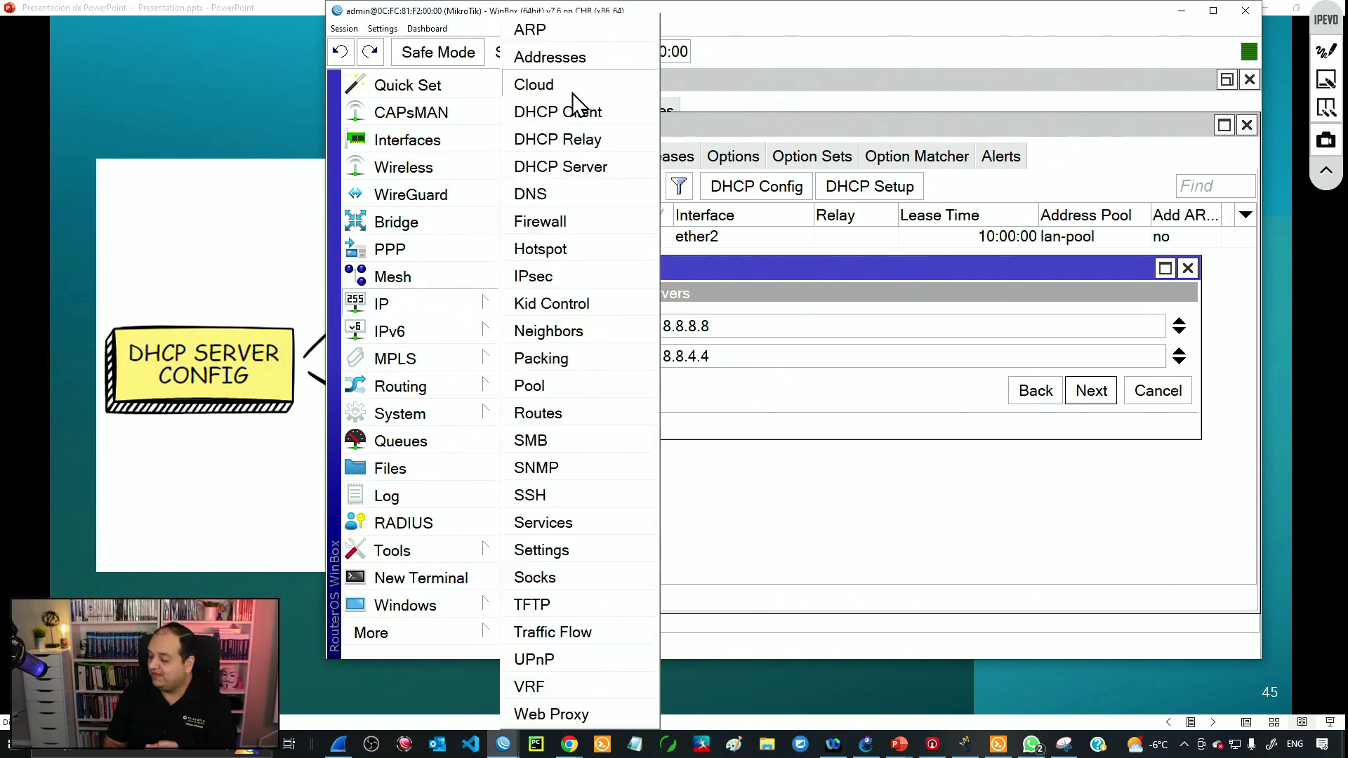
pyautogui.click(531, 194)
pyautogui.press('Tab')
pyautogui.press('Tab')
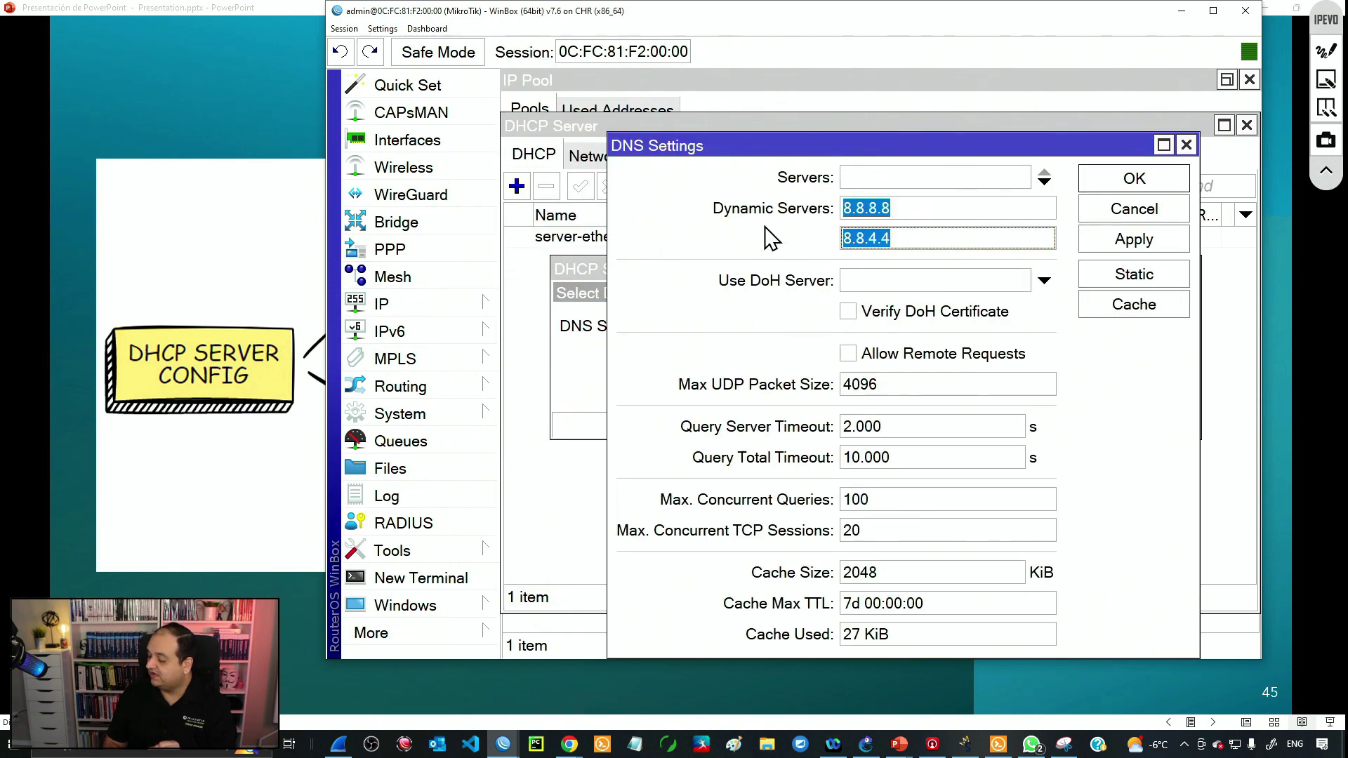
pyautogui.moveTo(812, 140); pyautogui.dragTo(964, 77)
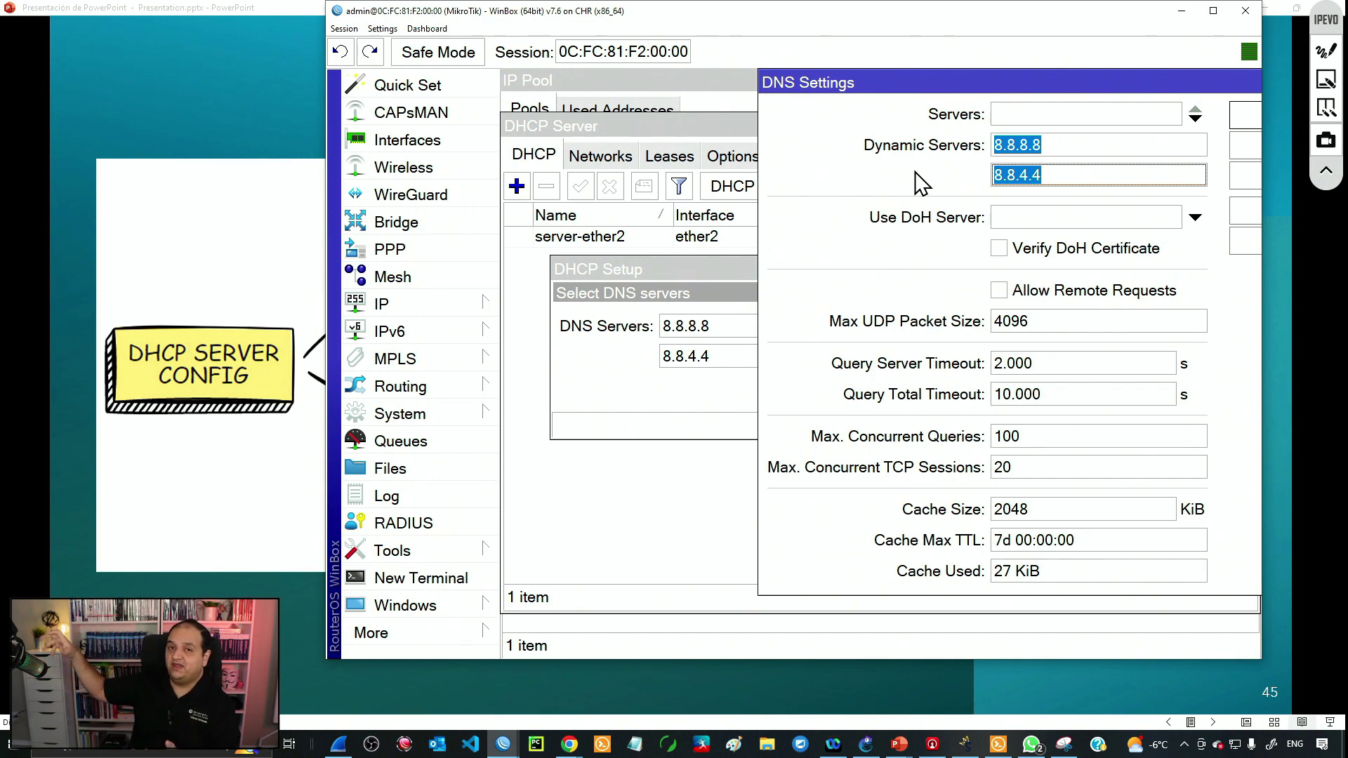
pyautogui.click(711, 292)
pyautogui.moveTo(1220, 87); pyautogui.dragTo(1048, 86)
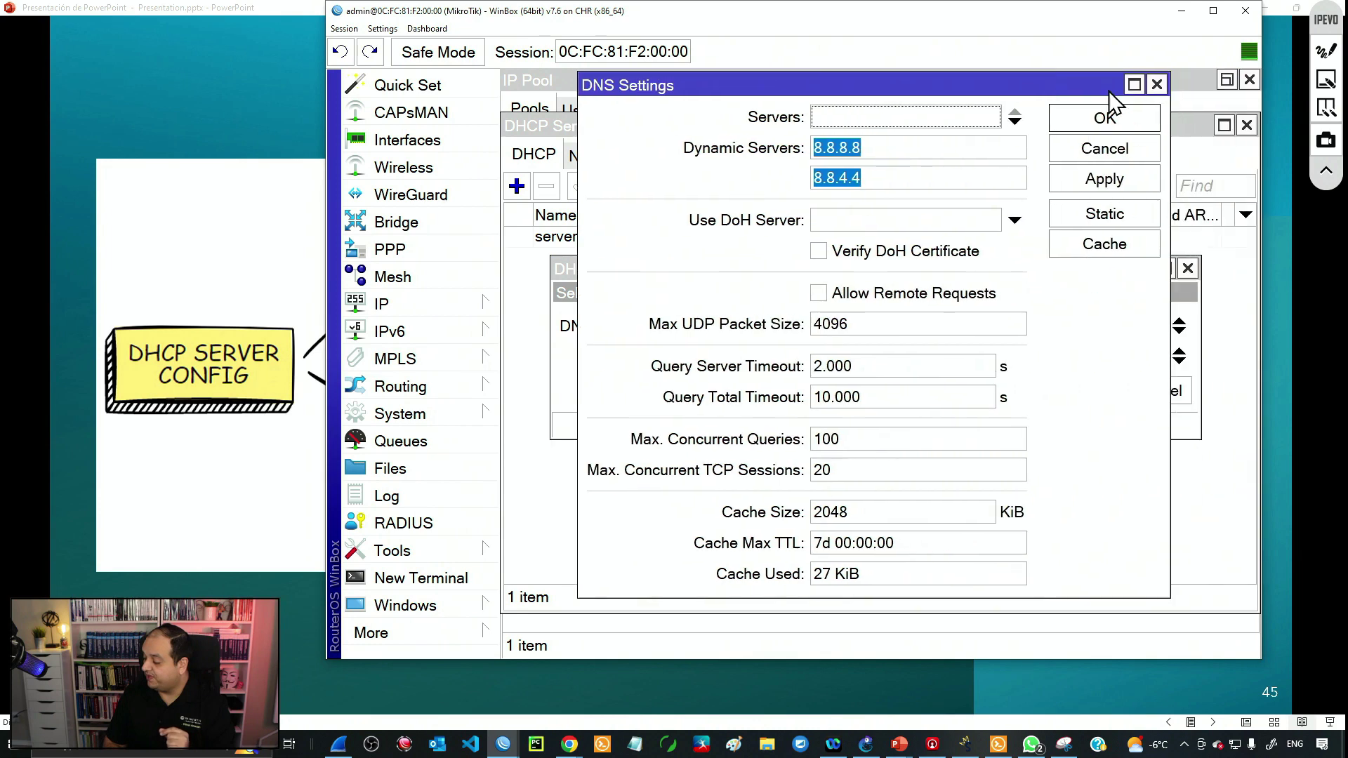
pyautogui.click(1153, 84)
pyautogui.click(1088, 395)
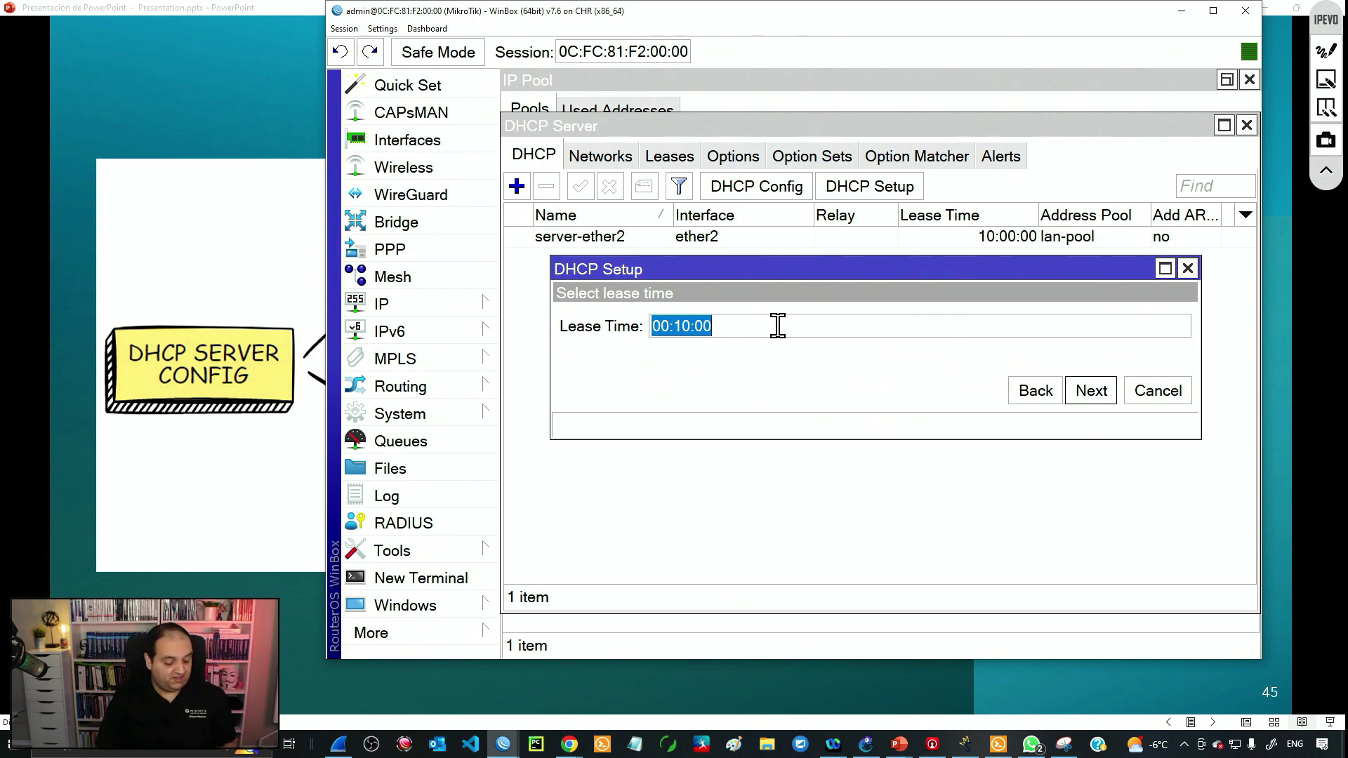
# - Set a 24:00:00 lease time, complete the wizard, and select the new dhcp1 server
pyautogui.write('24:')
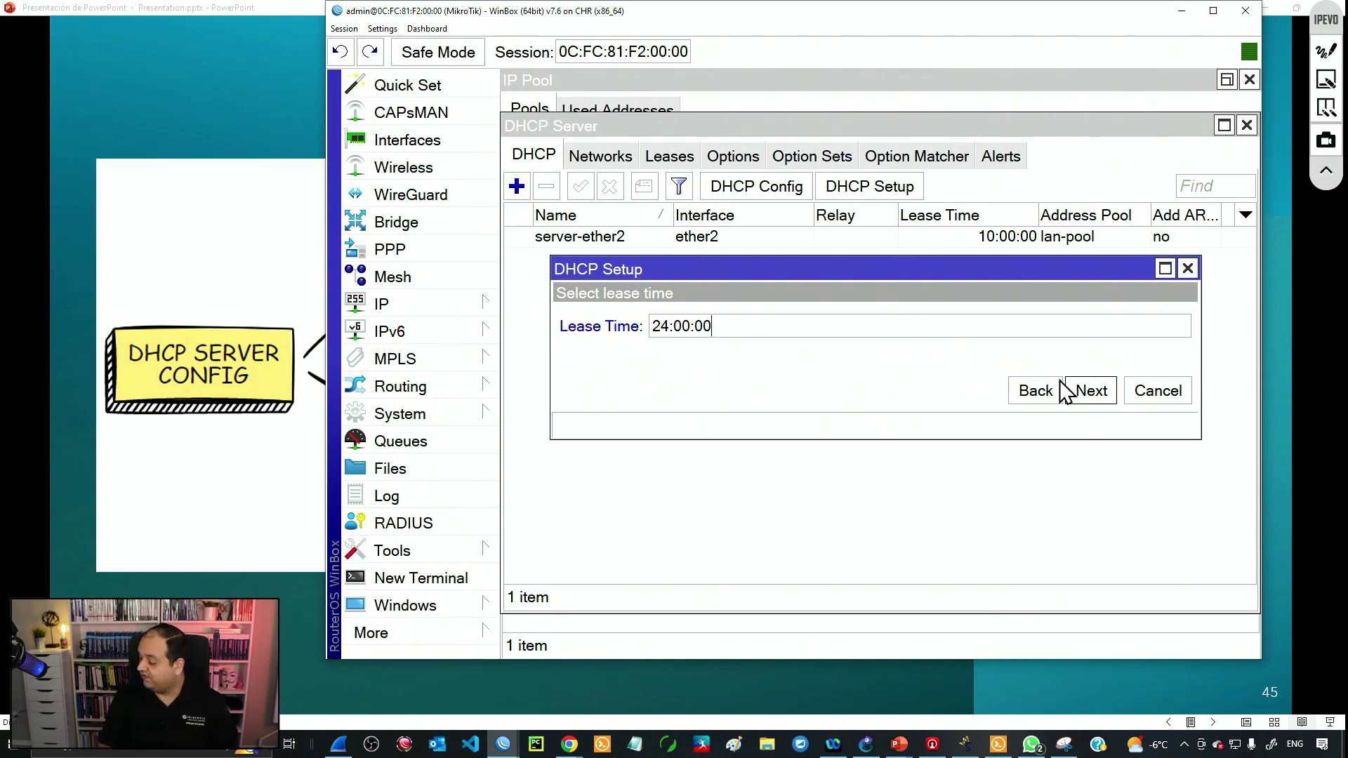
pyautogui.click(1091, 392)
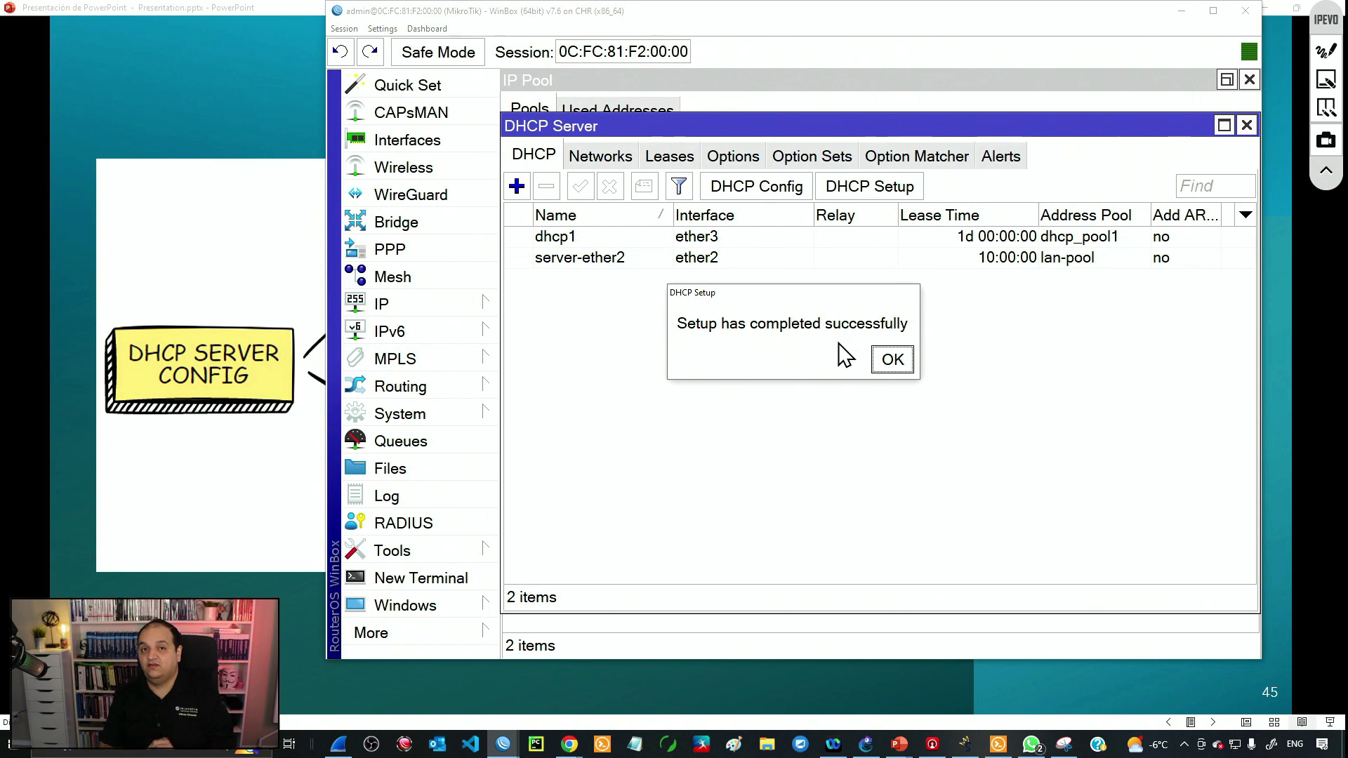
pyautogui.click(897, 365)
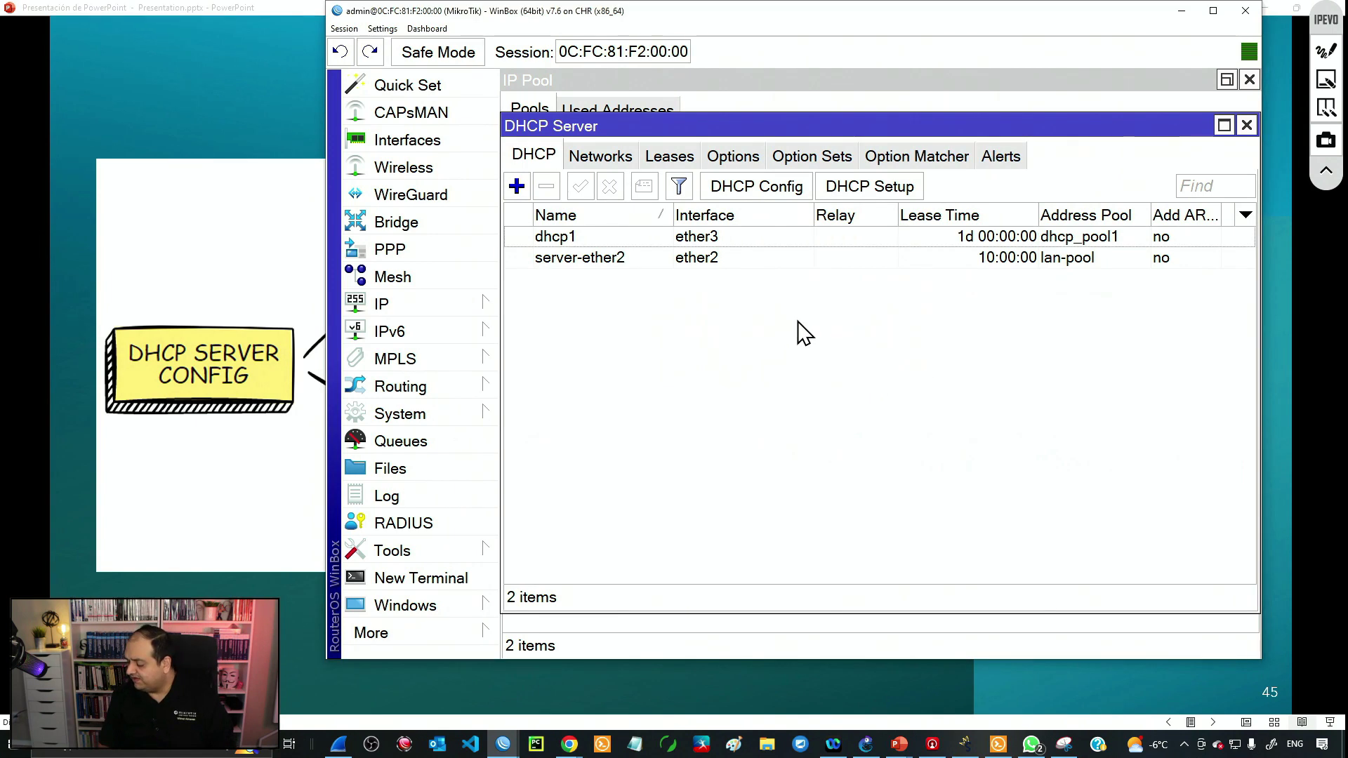
pyautogui.click(586, 237)
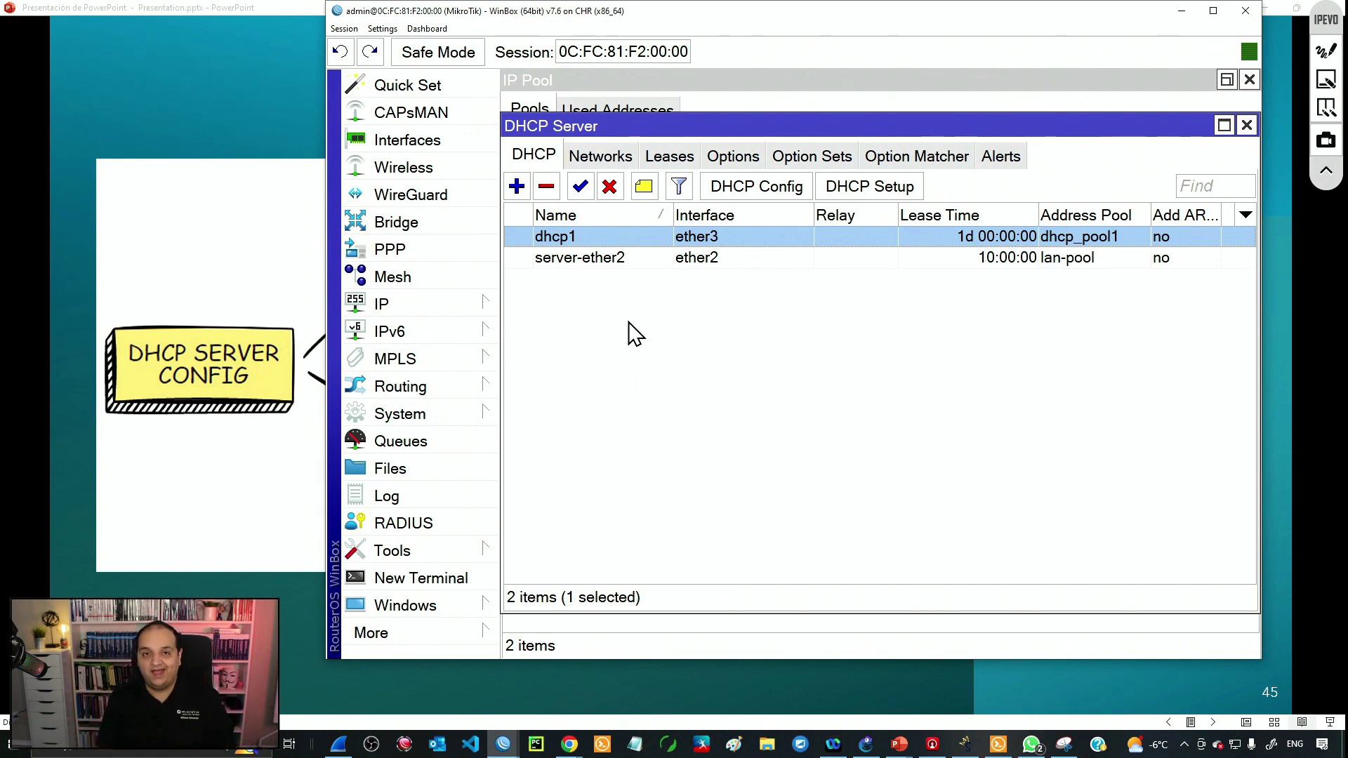
# - Start the PC3 and PC4 virtual PCs in GNS3 and open PC3's console
pyautogui.click(867, 745)
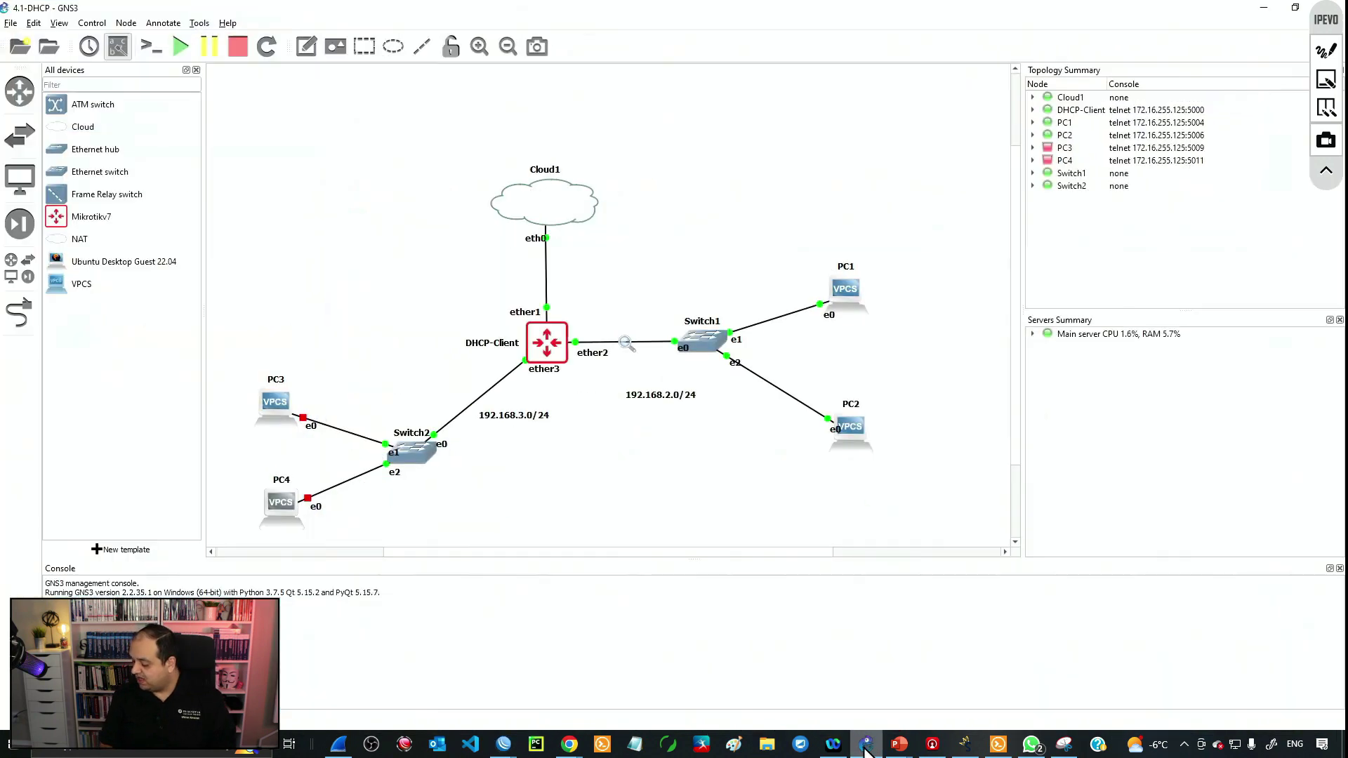
pyautogui.rightClick(279, 397)
pyautogui.click(311, 433)
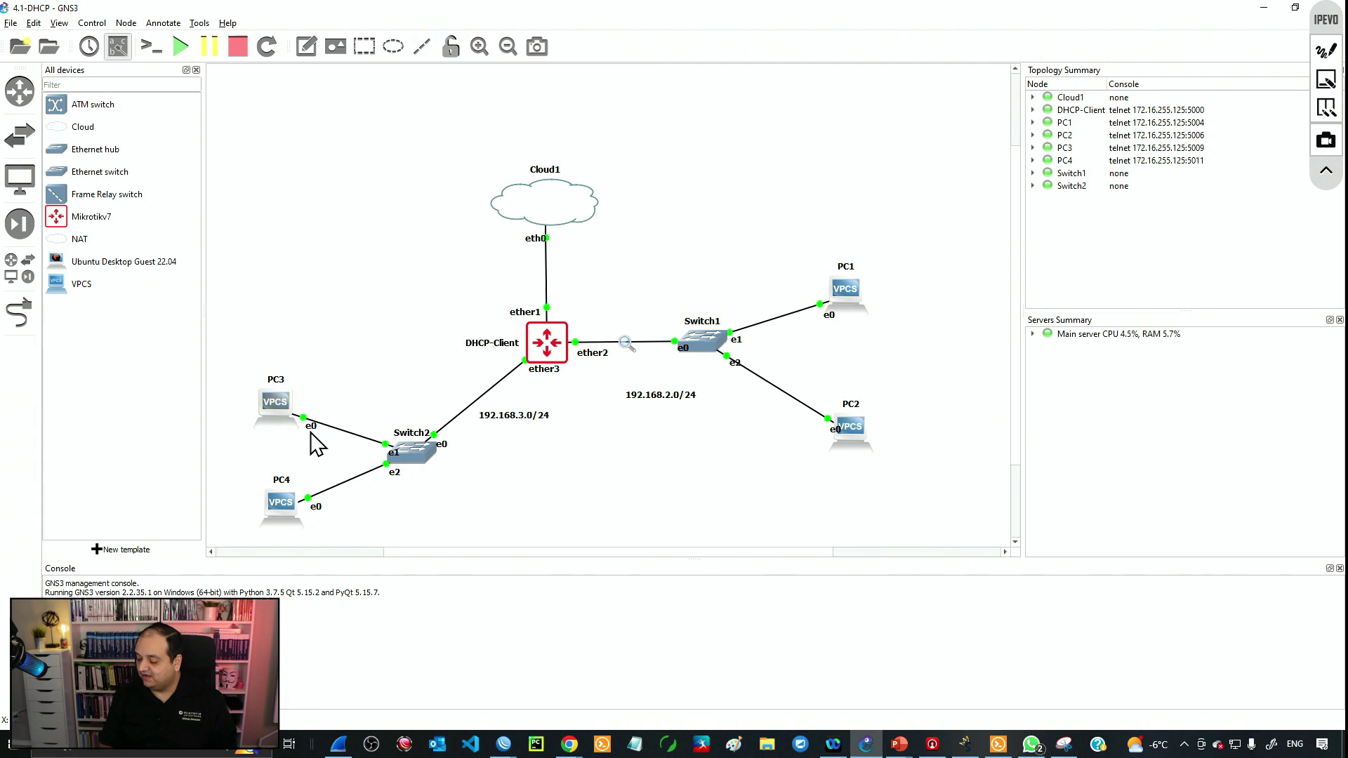
pyautogui.rightClick(277, 400)
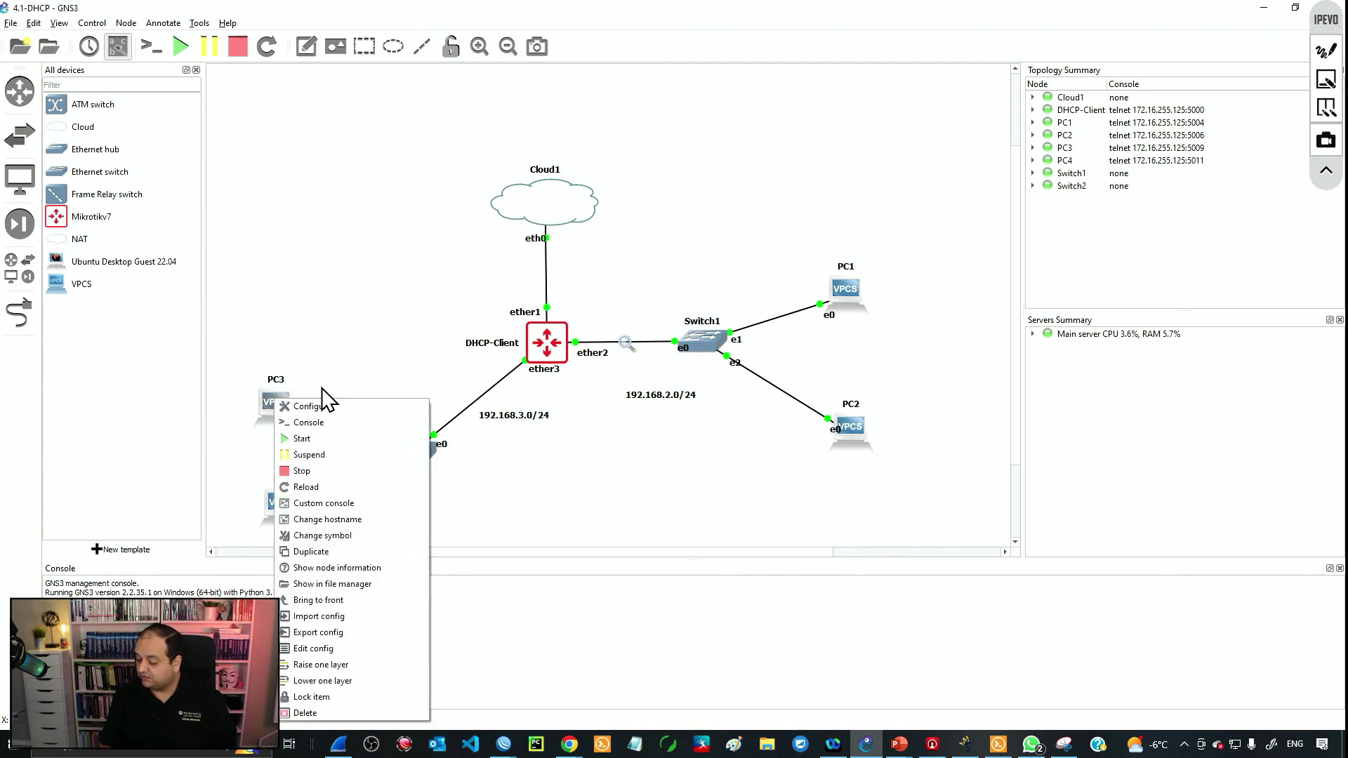
pyautogui.click(314, 423)
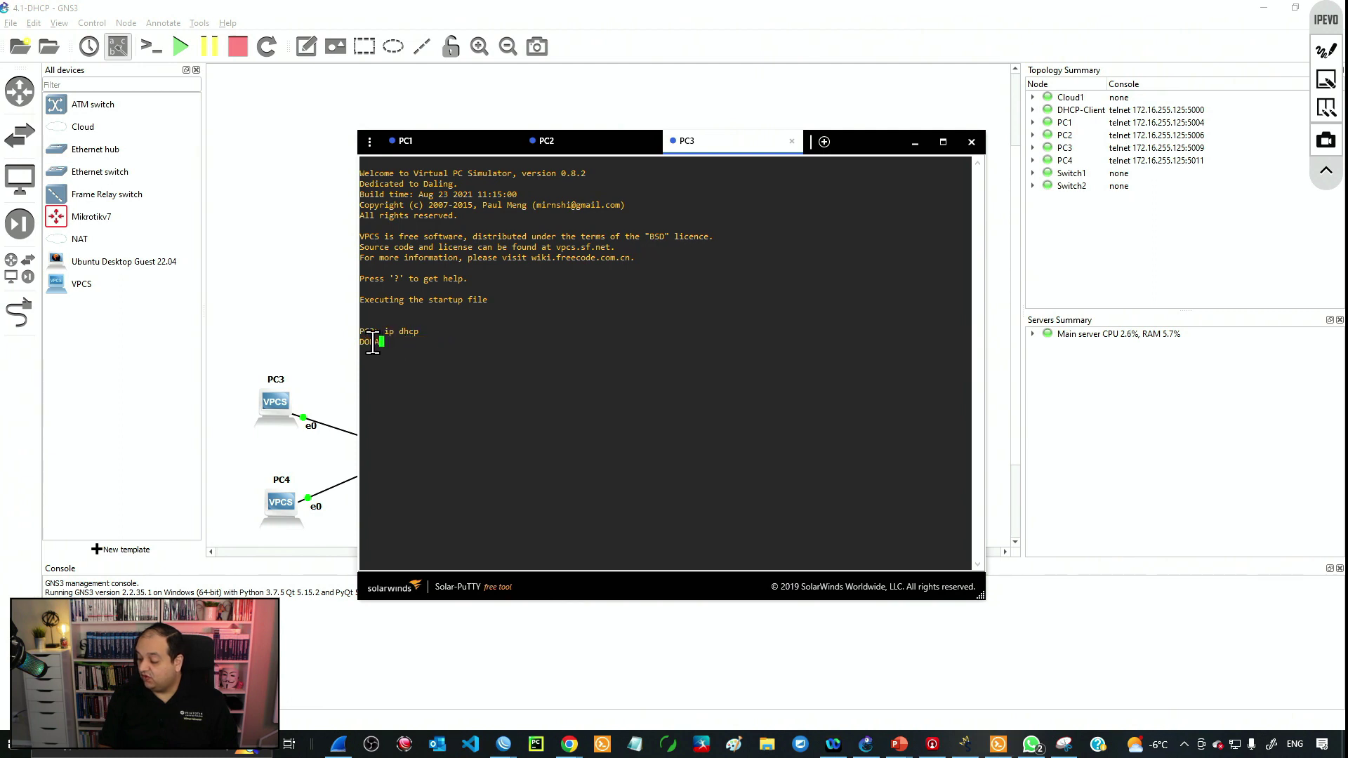
# - Confirm PC3's DHCP exchange assigned it 192.168.3.199, then return to the topology
pyautogui.moveTo(375, 342); pyautogui.dragTo(349, 337)
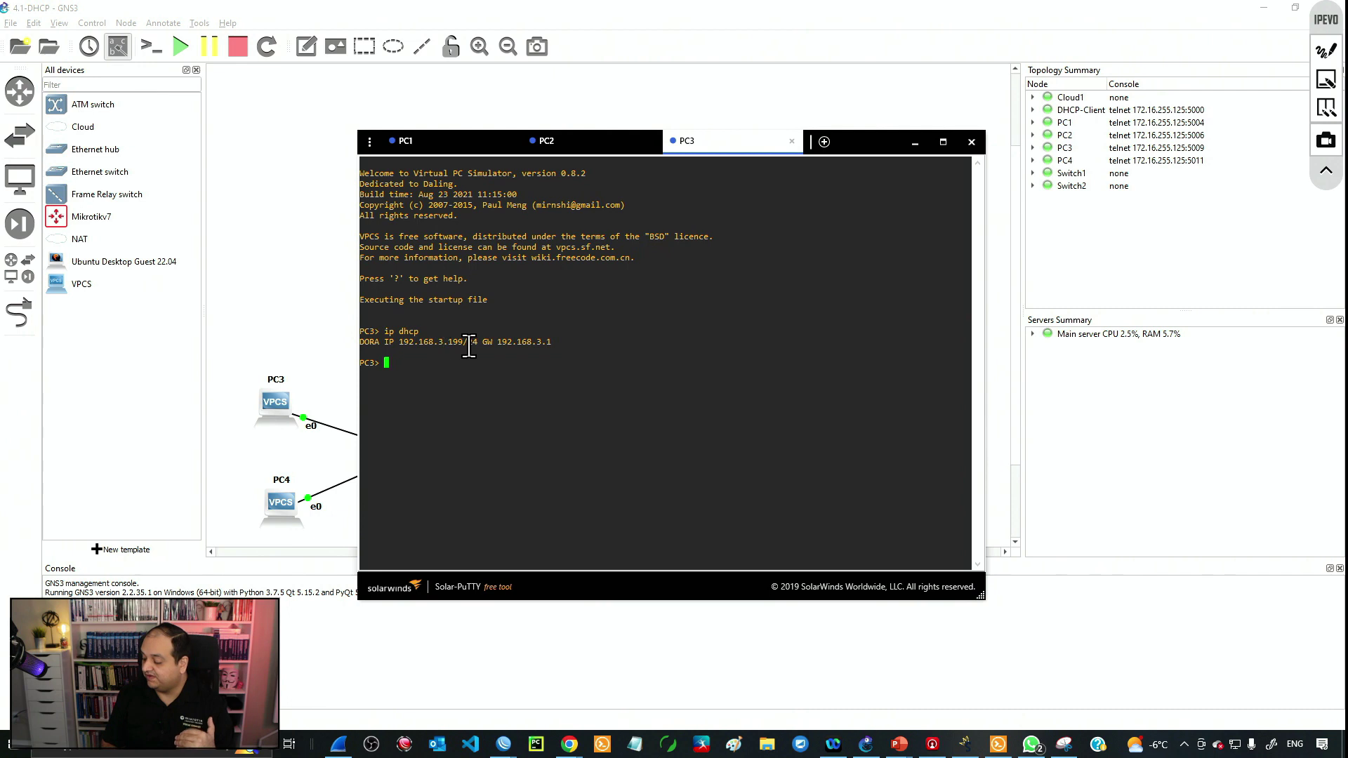
pyautogui.moveTo(464, 342); pyautogui.dragTo(403, 342)
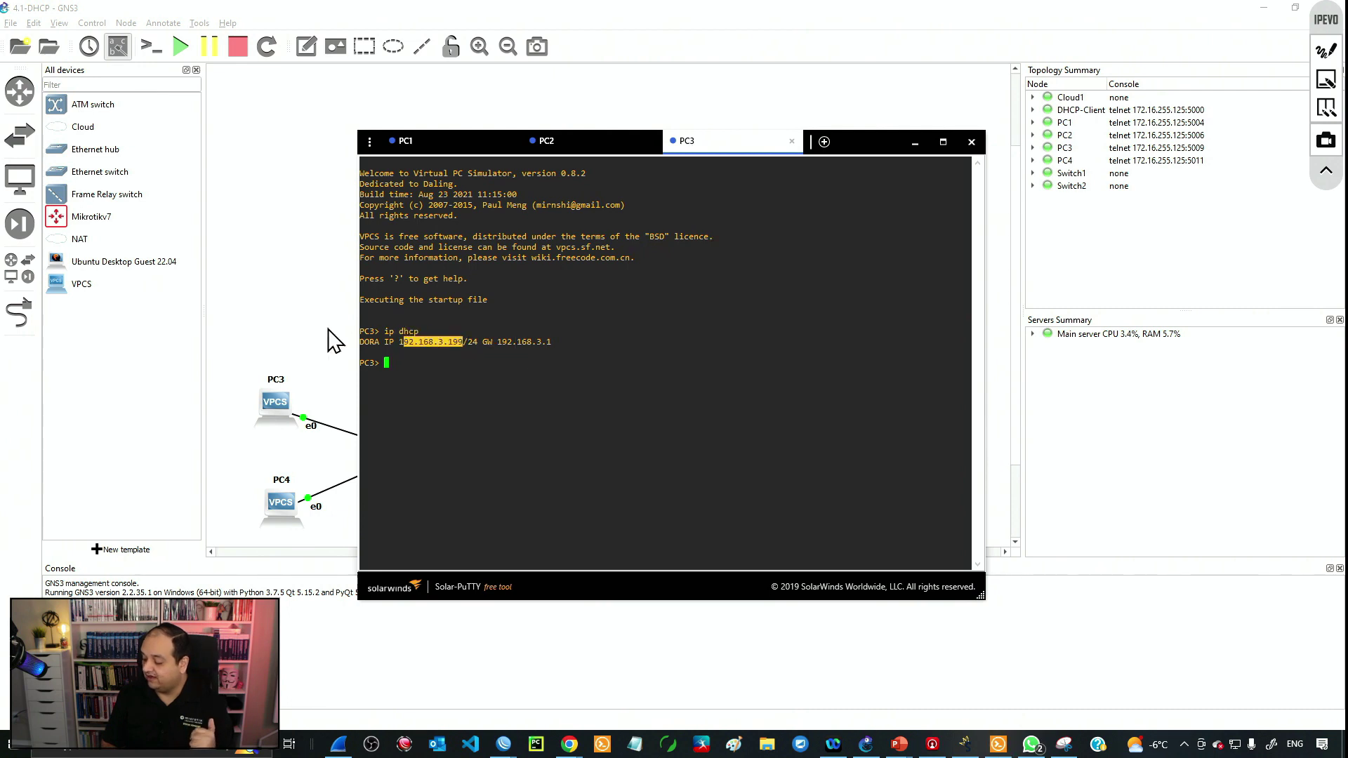
pyautogui.click(327, 361)
# - Open PC4's console and confirm it obtained 192.168.3.198 via DHCP, then hide the console
pyautogui.rightClick(281, 496)
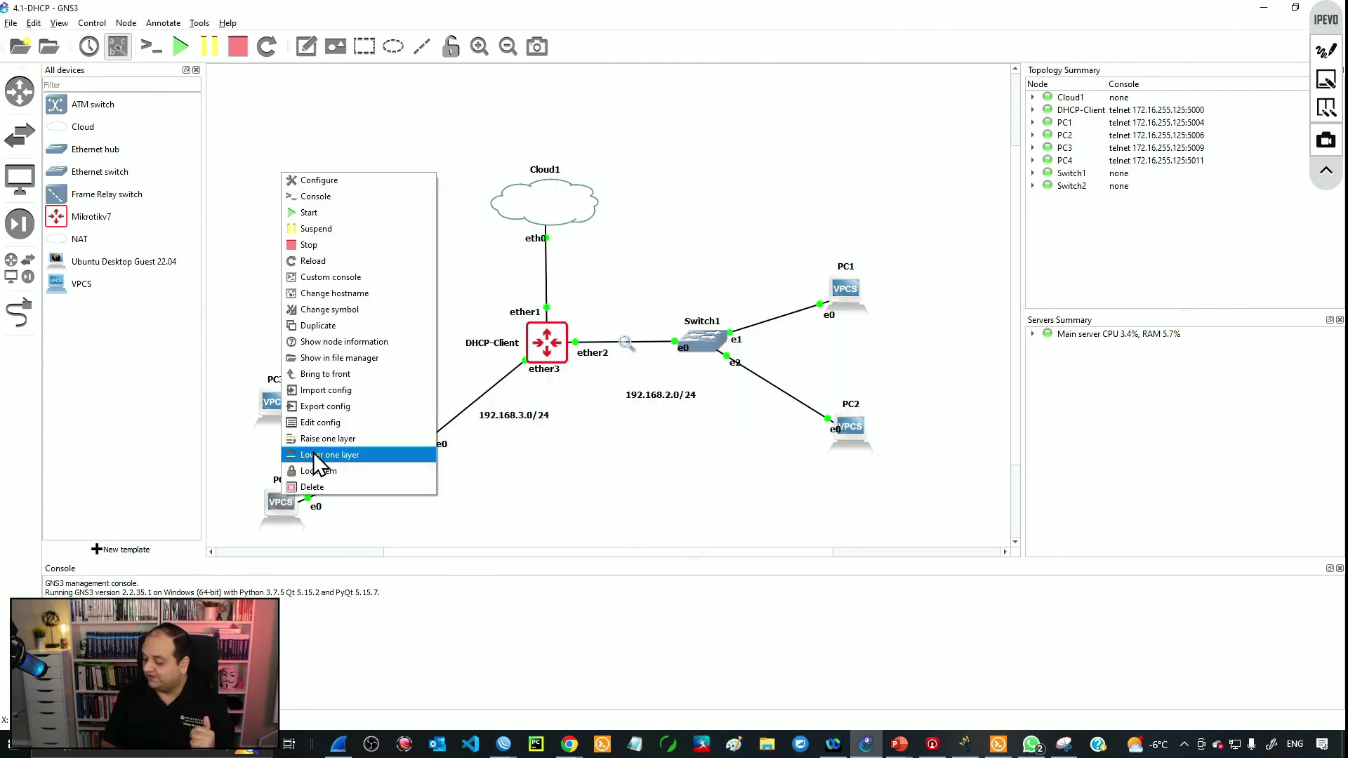
pyautogui.click(348, 212)
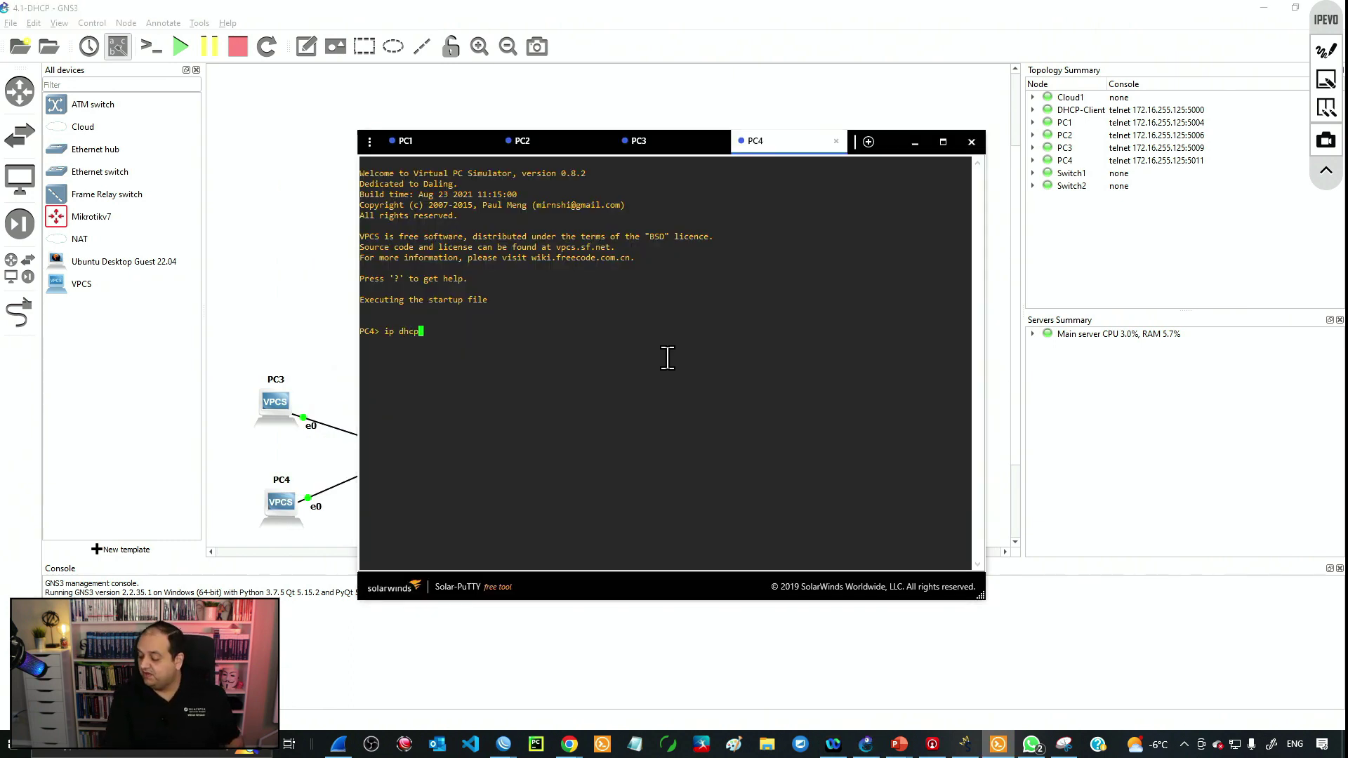
pyautogui.moveTo(395, 342); pyautogui.dragTo(483, 338)
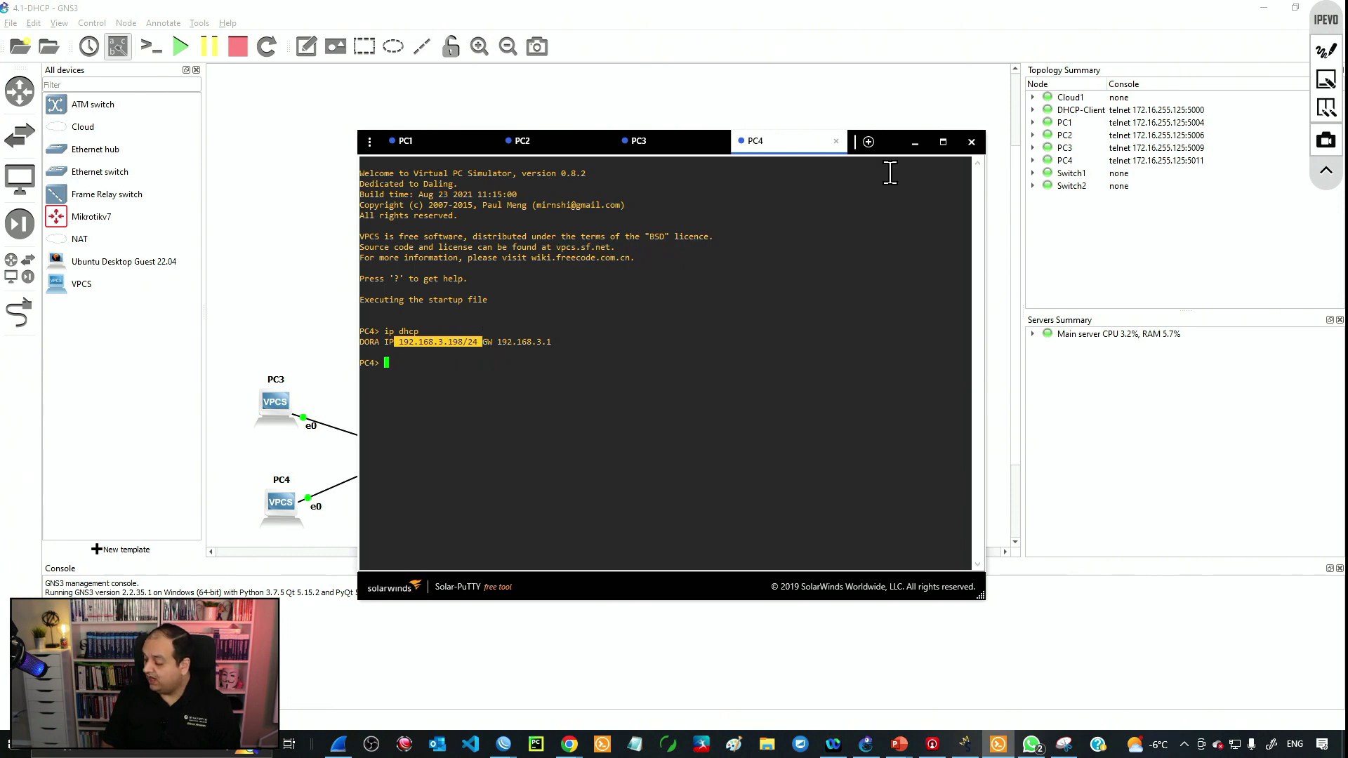
pyautogui.click(914, 142)
# - Nudge PC3 and PC4 slightly higher on the topology canvas
pyautogui.moveTo(275, 408); pyautogui.dragTo(275, 388)
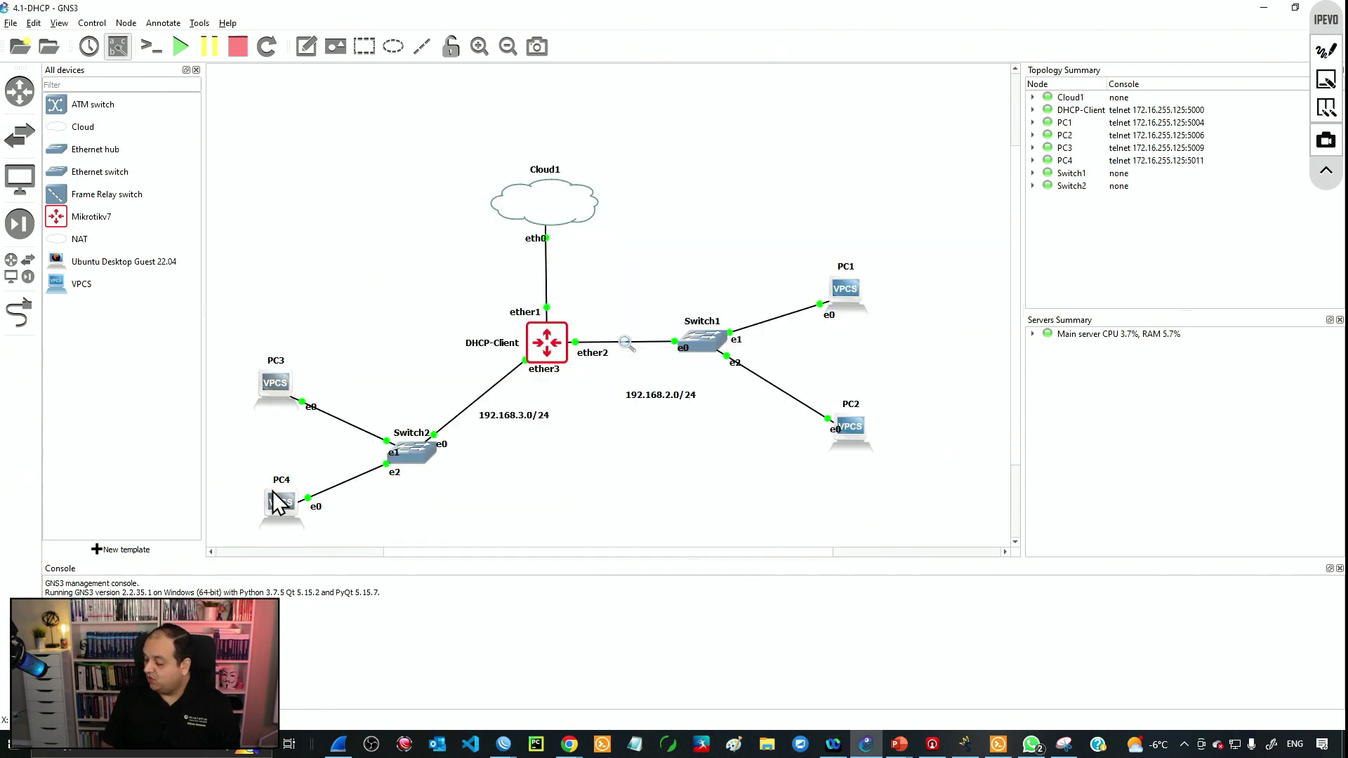
pyautogui.moveTo(276, 495); pyautogui.dragTo(270, 472)
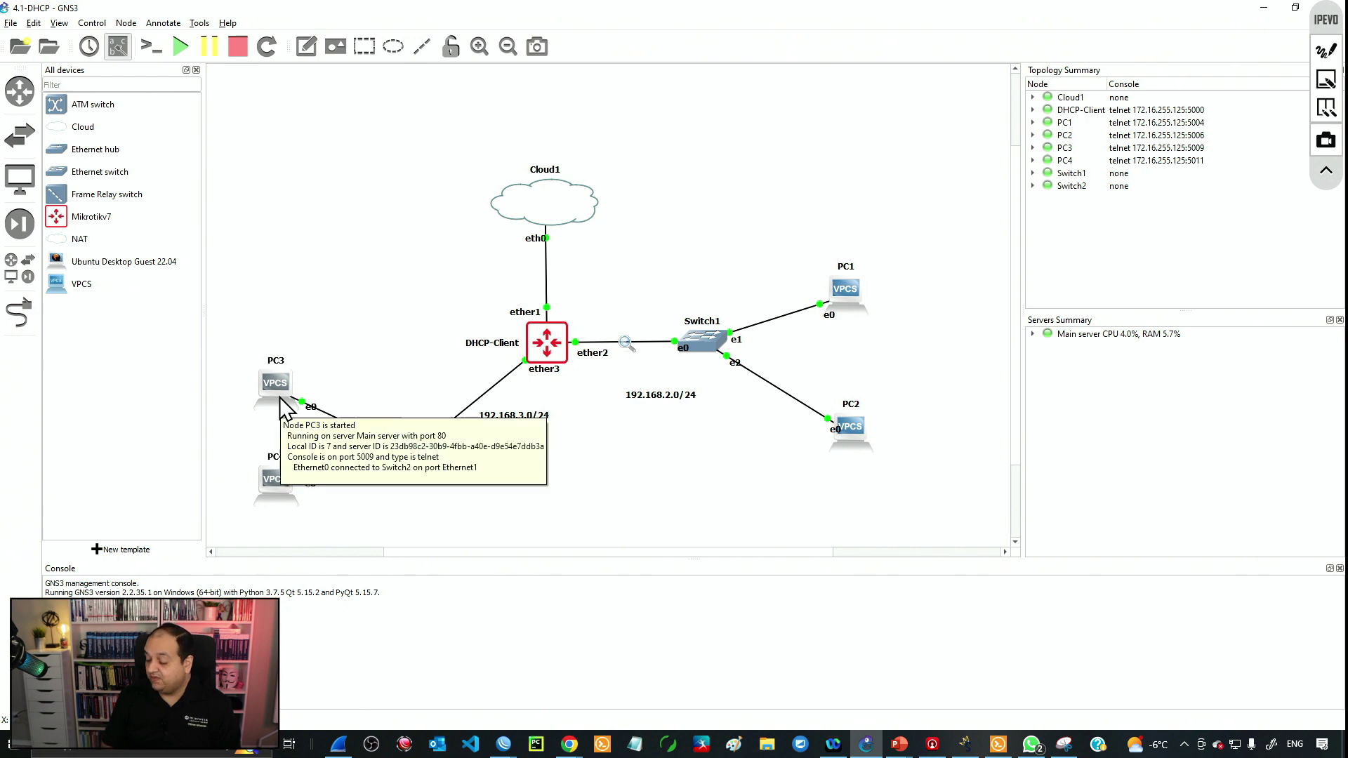